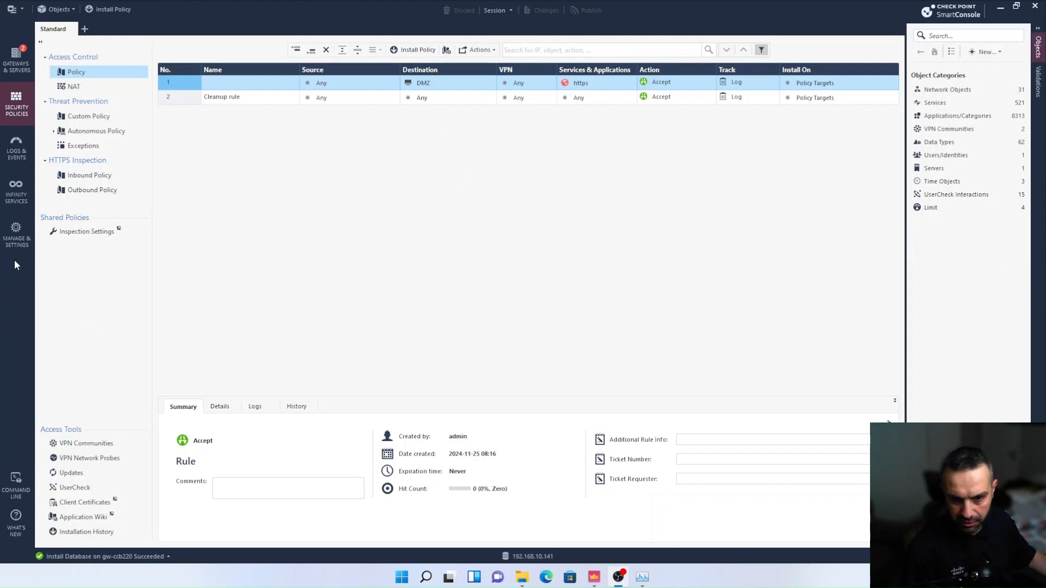
Create a new administrator under Permissions & Administrators in Manage & Settings and enter the administrator's name
click(15, 240)
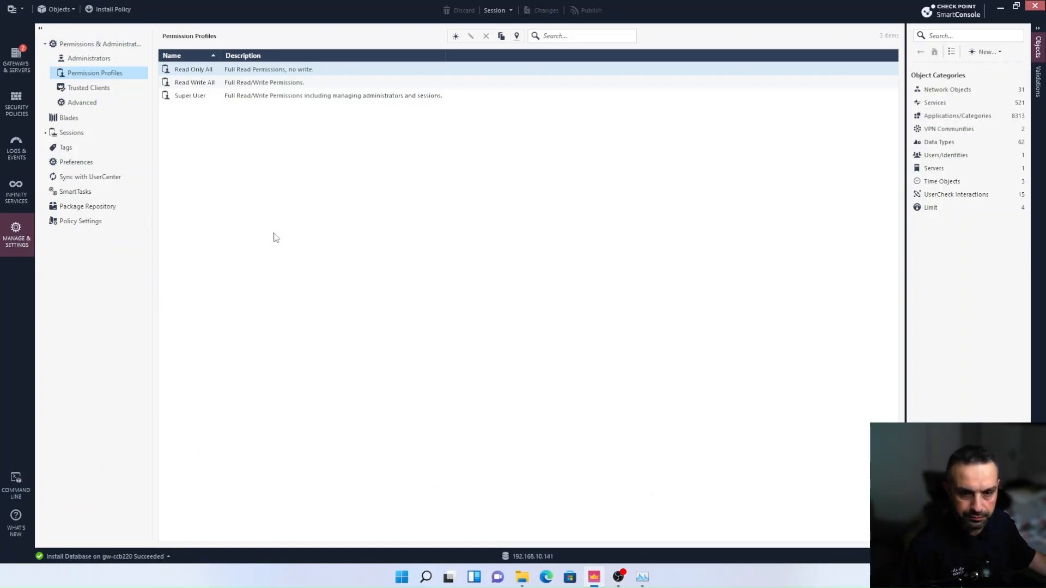
click(91, 62)
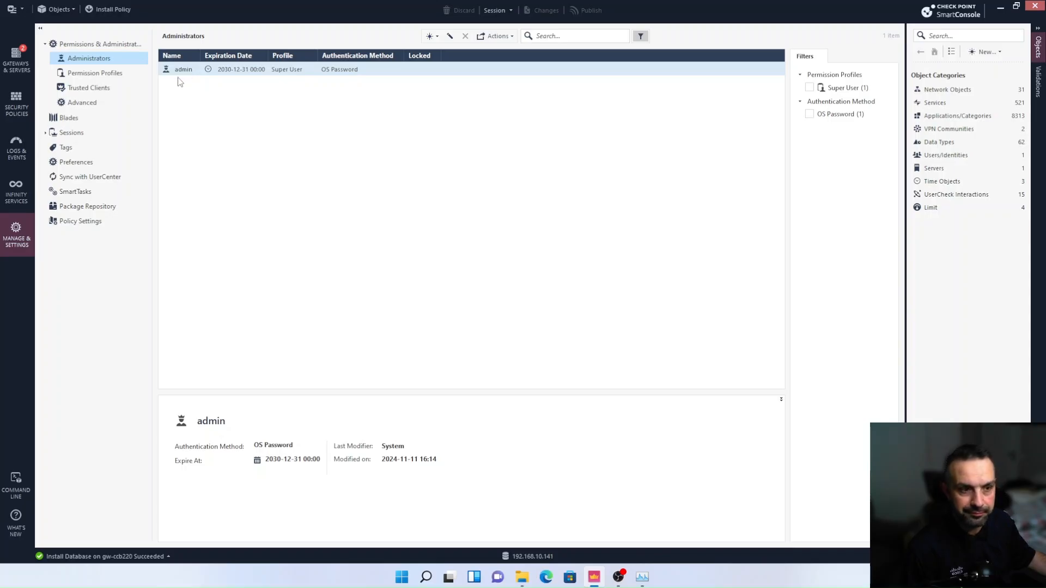
click(437, 37)
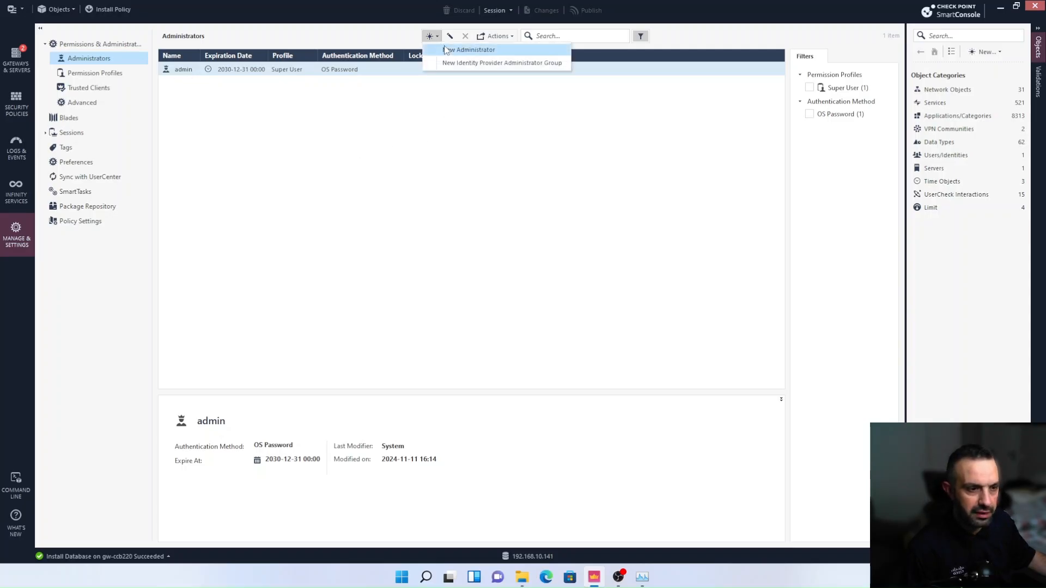
click(449, 50)
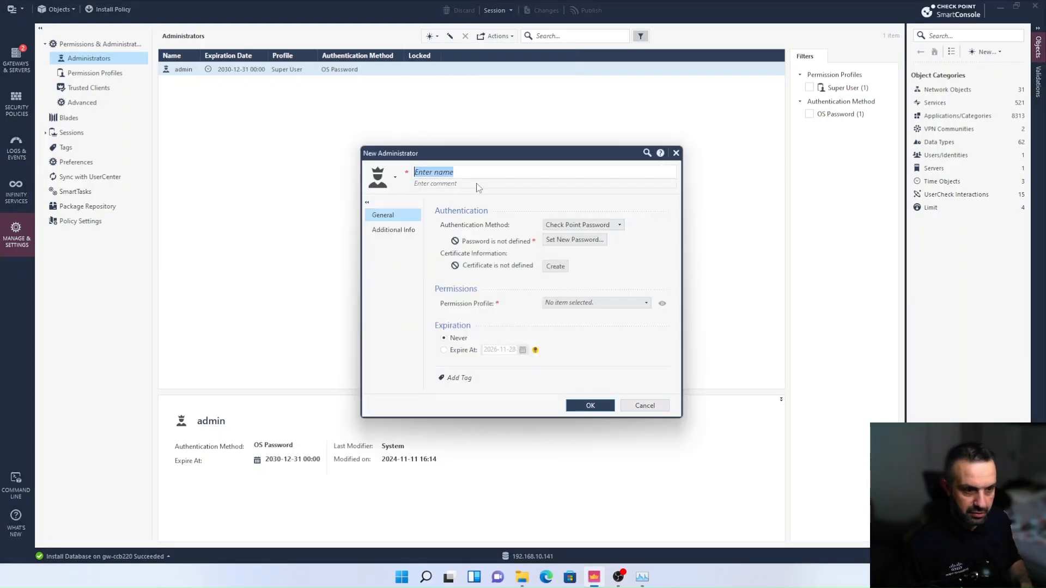
text(Moudar)
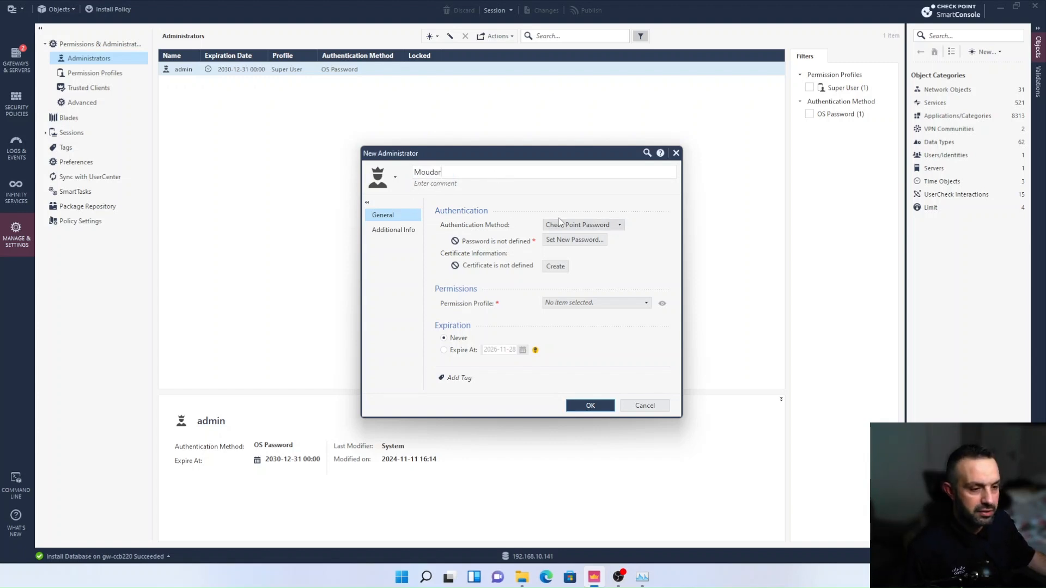
Set authentication to Check Point Password and define the account password without requiring a password change on next login
click(602, 225)
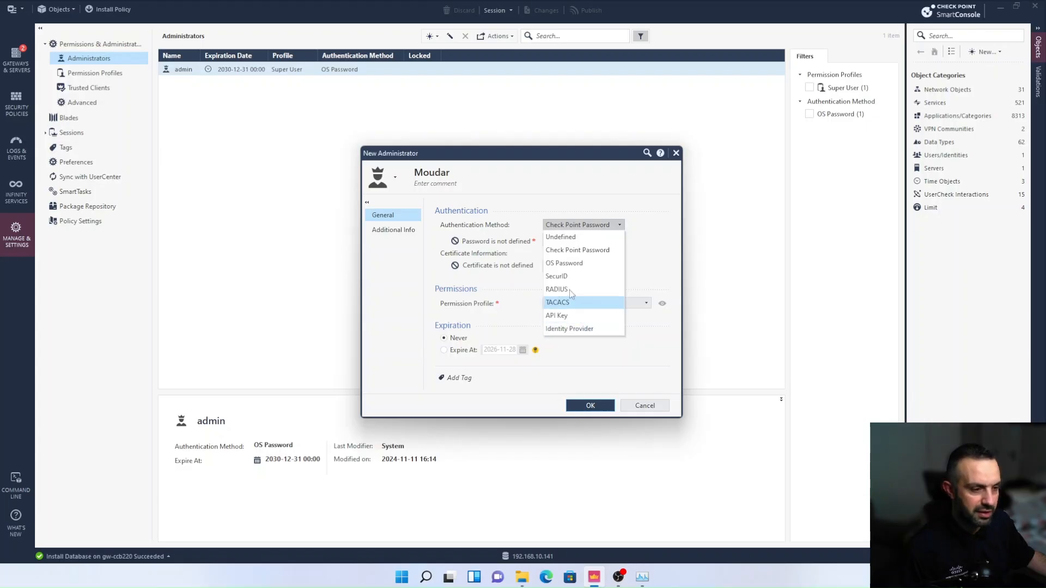
click(560, 250)
click(569, 240)
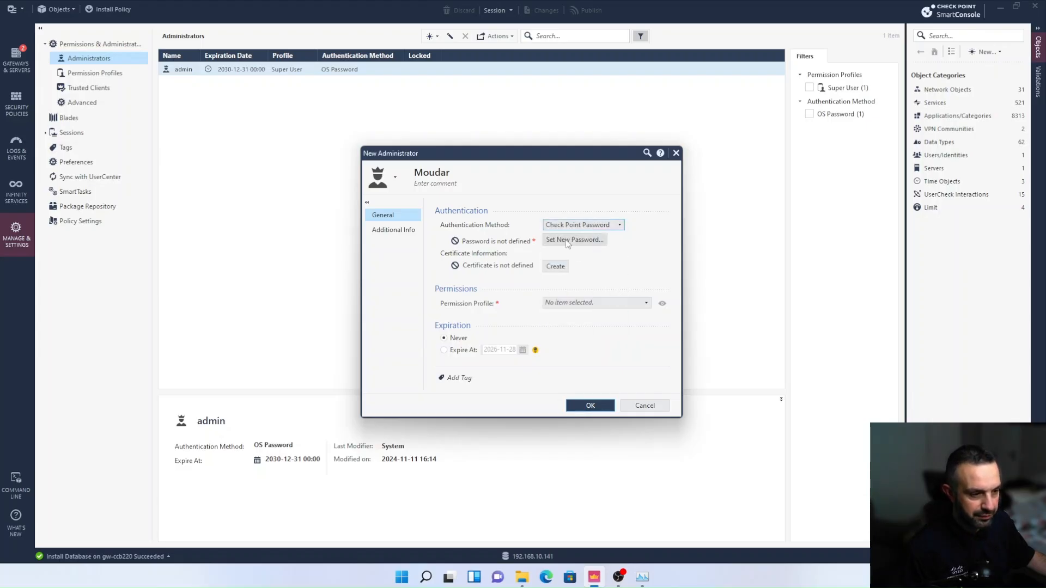
text(********)
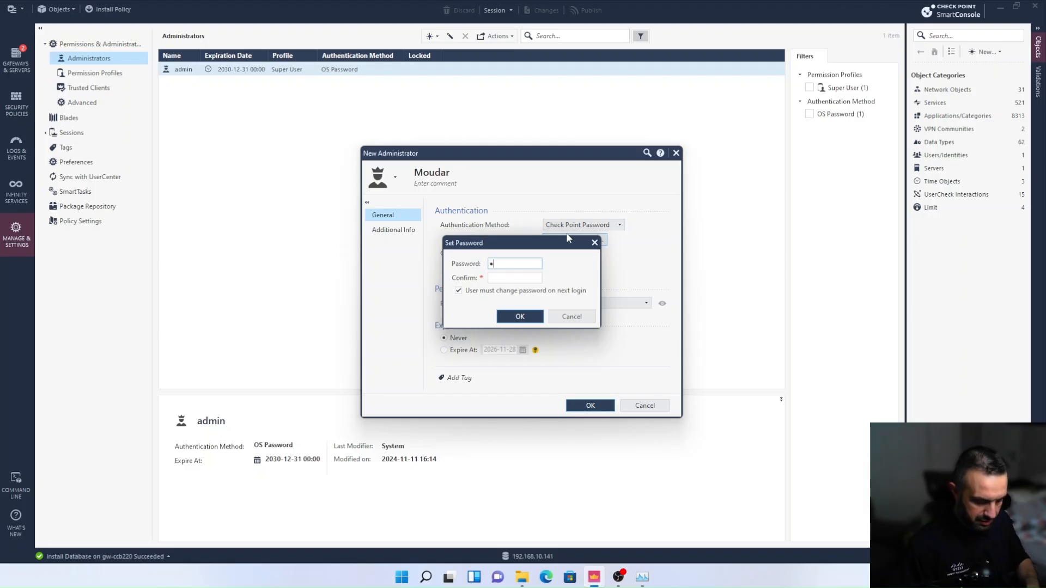
key(Tab)
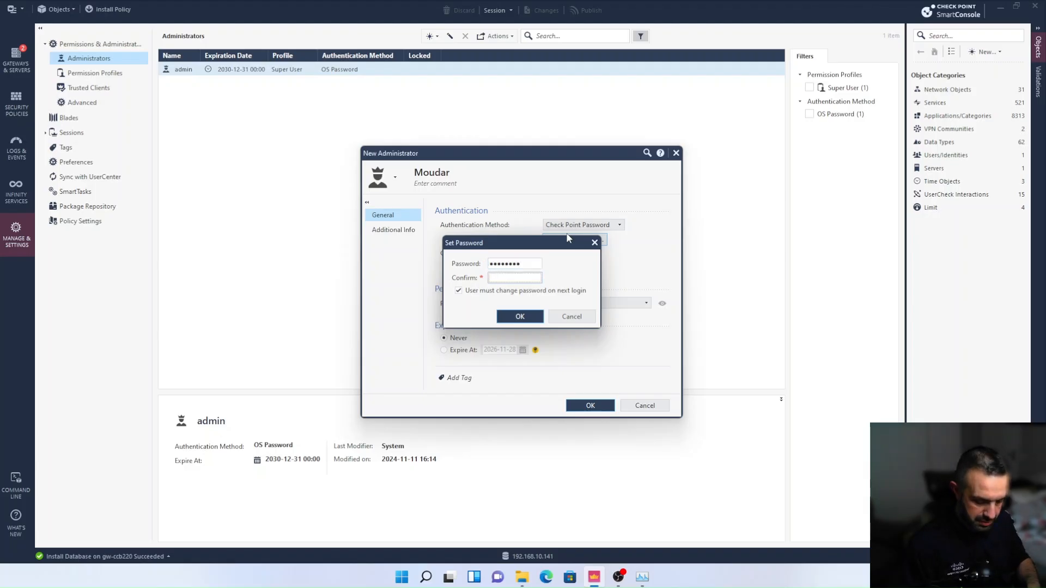
text(********)
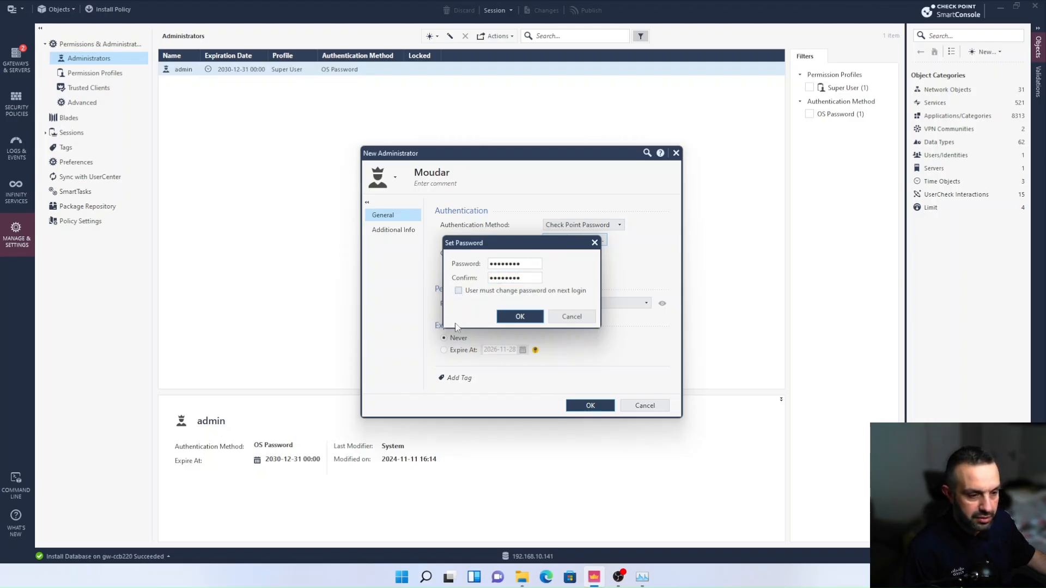
click(509, 317)
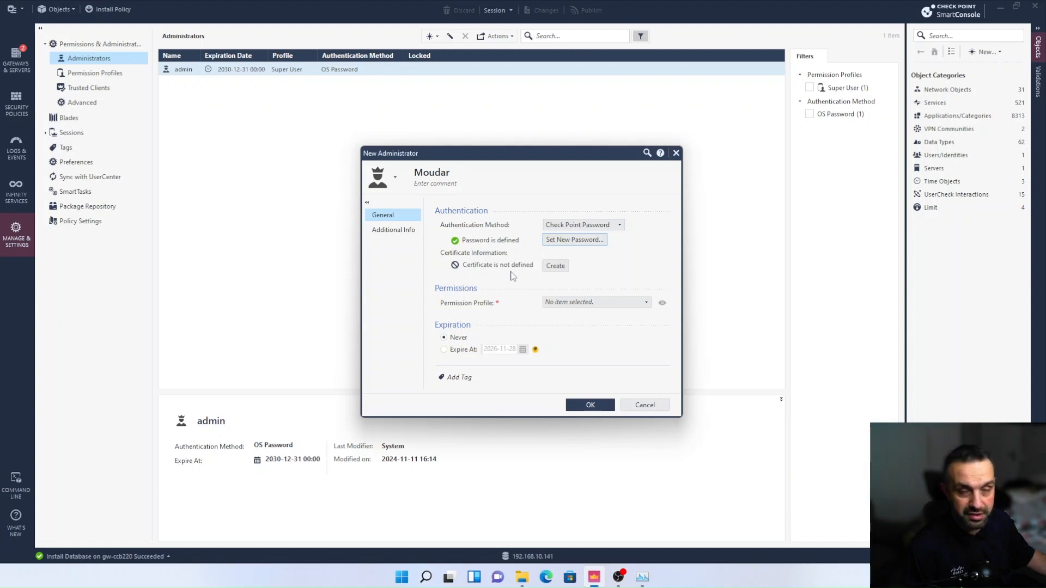
Create a certificate for the new administrator, entering and confirming the certificate password
click(556, 267)
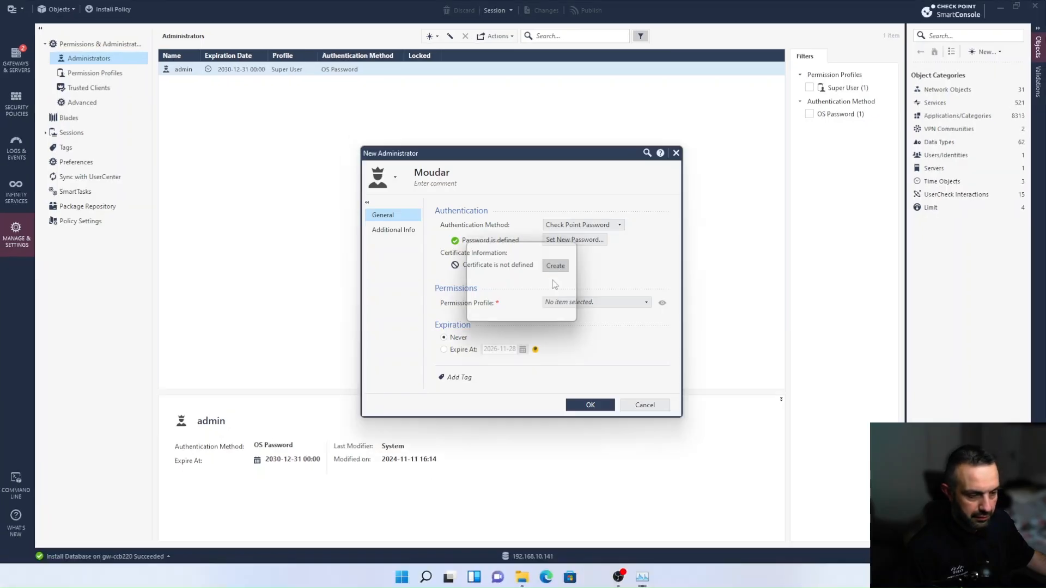
click(541, 269)
text(••••••••)
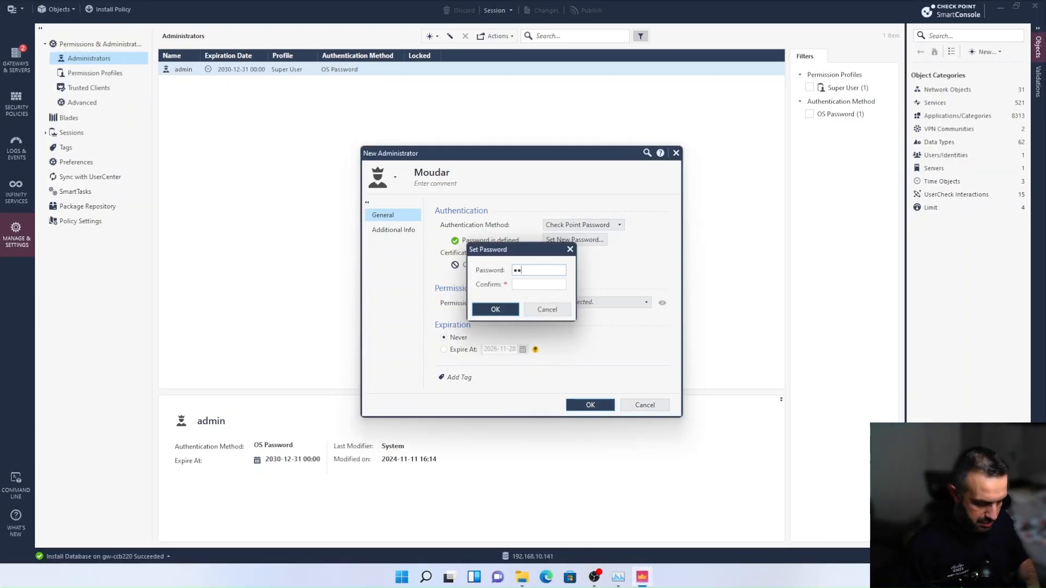
key(Tab)
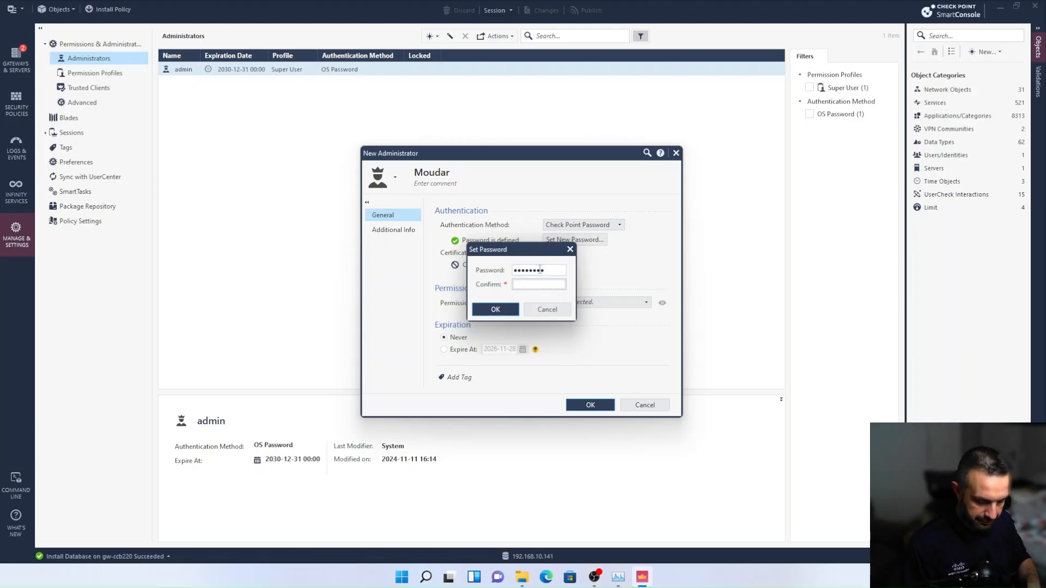
text(••••••••)
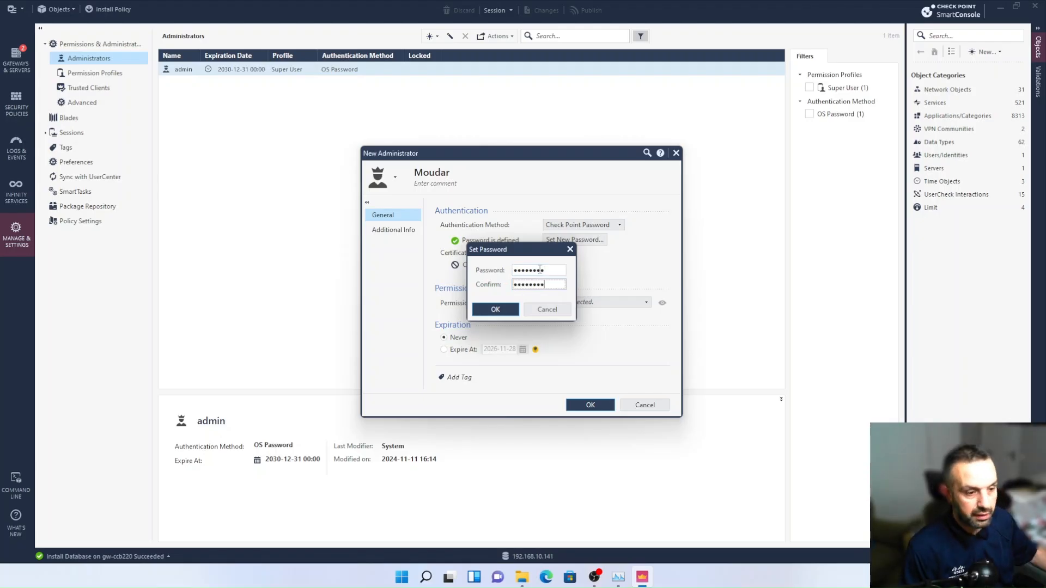
click(495, 309)
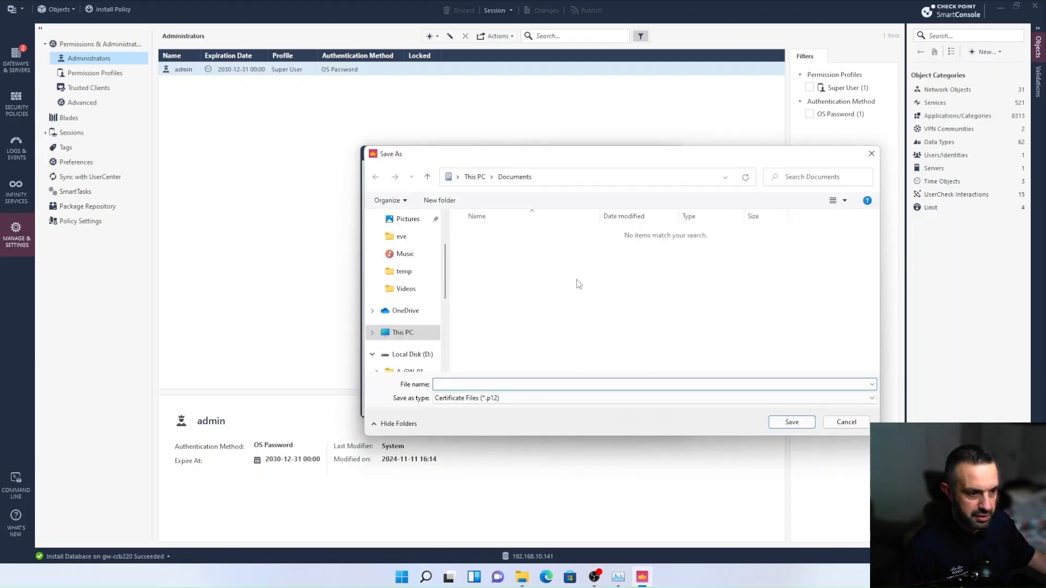
Save the .p12 certificate file to the Desktop, named with the administrator's name followed by "-cert"
scroll(402, 263, up, 3)
click(406, 241)
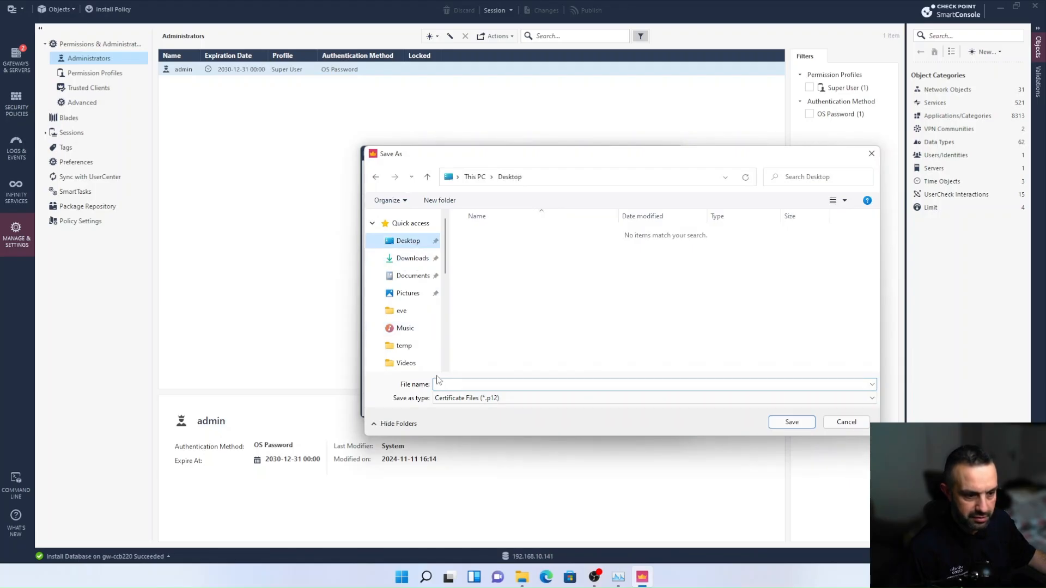
click(445, 385)
text(moud)
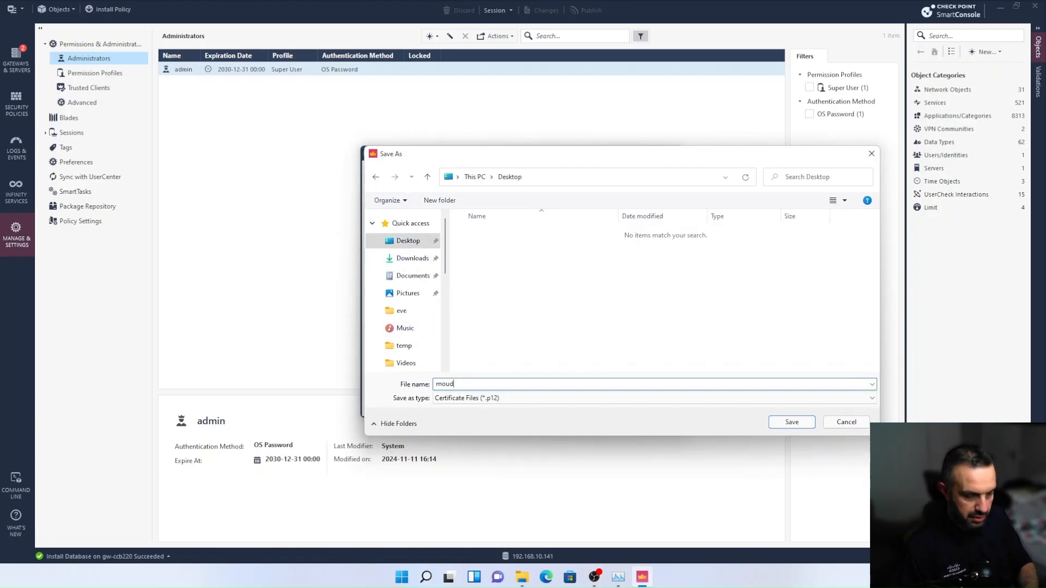
text(ar-cert)
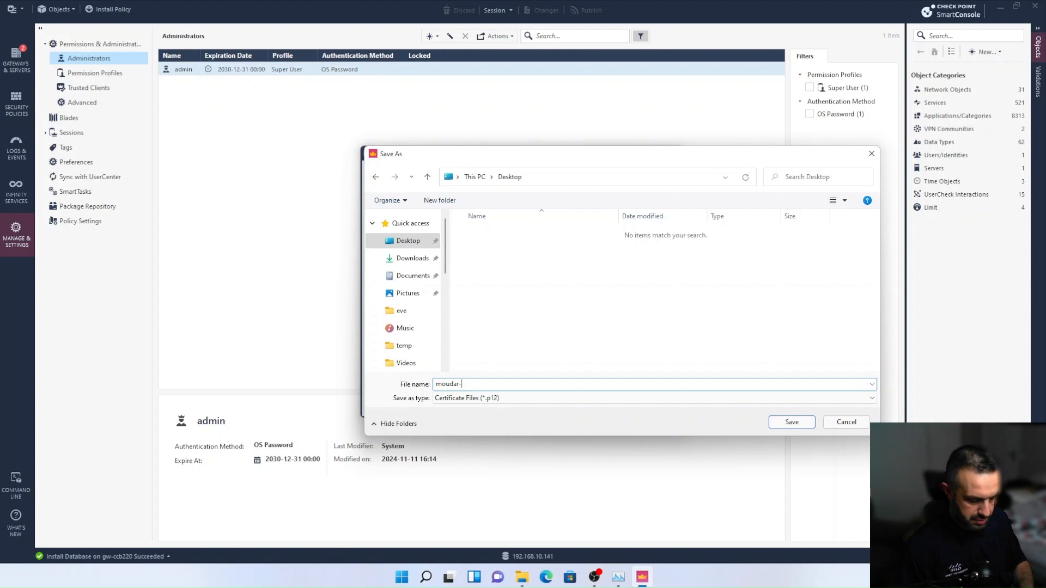
click(792, 423)
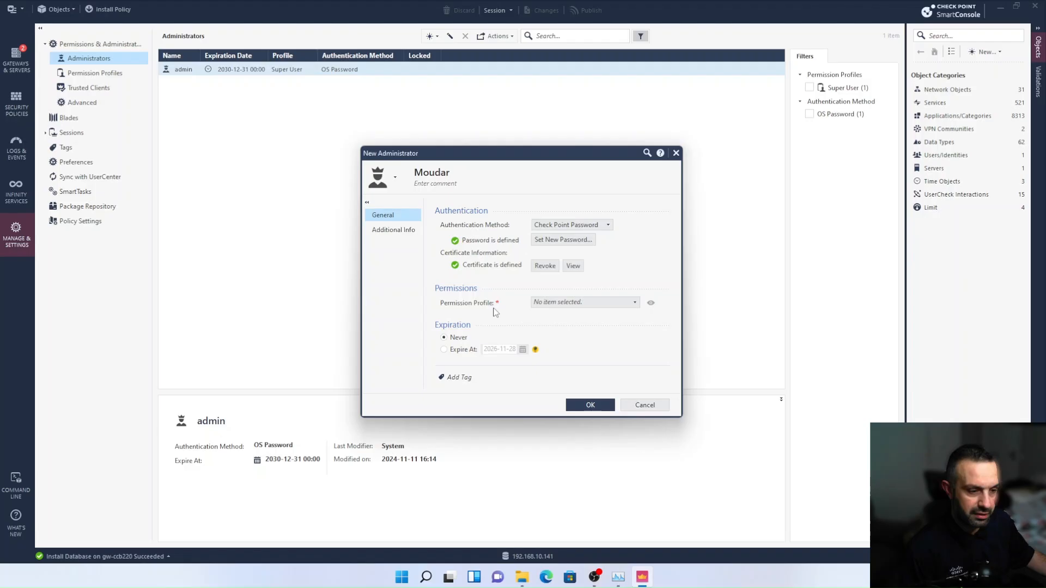
Assign the Super User permission profile to the new administrator and save the account
click(553, 302)
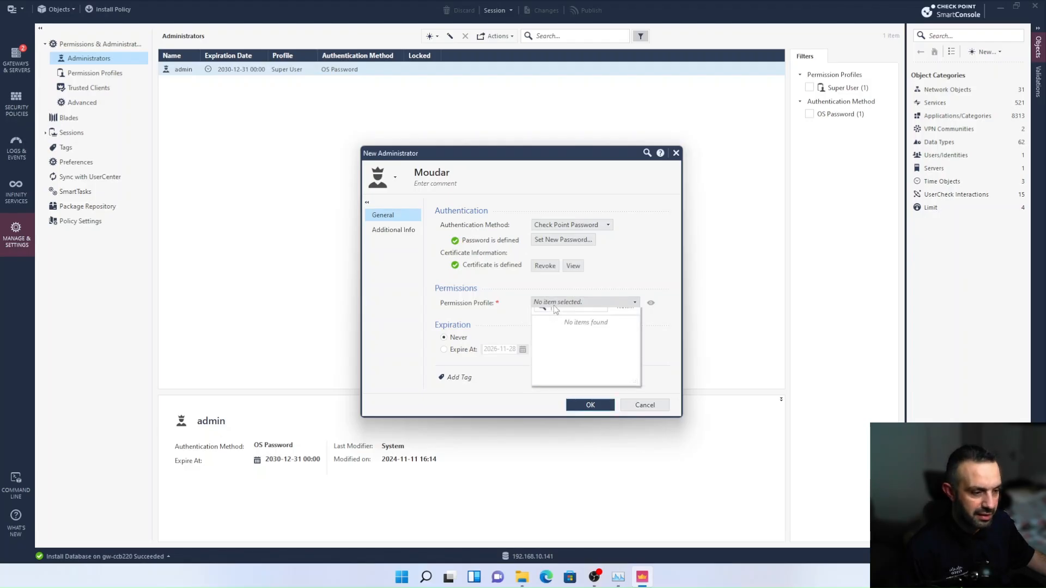
click(564, 361)
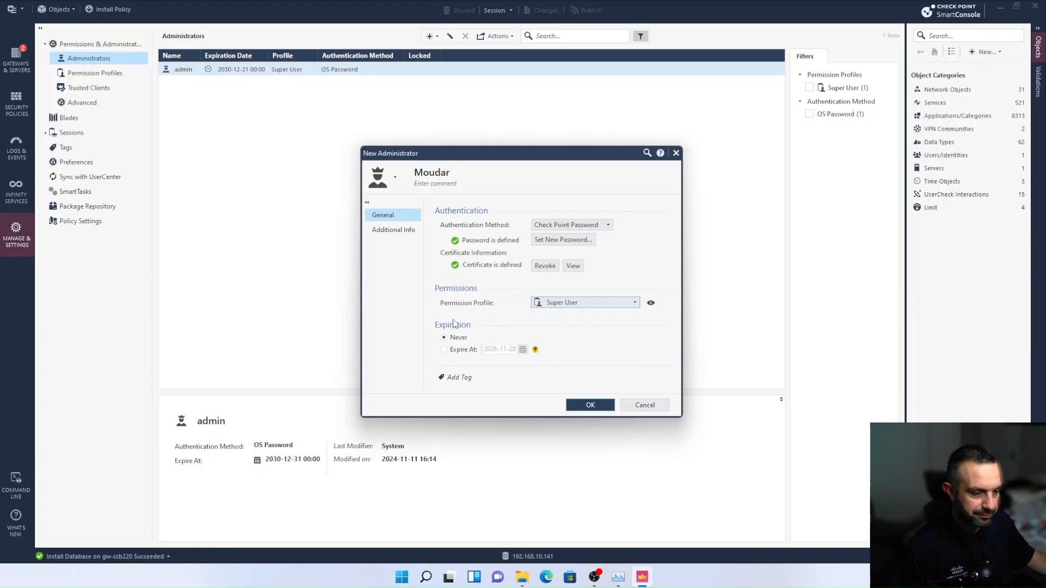
click(591, 408)
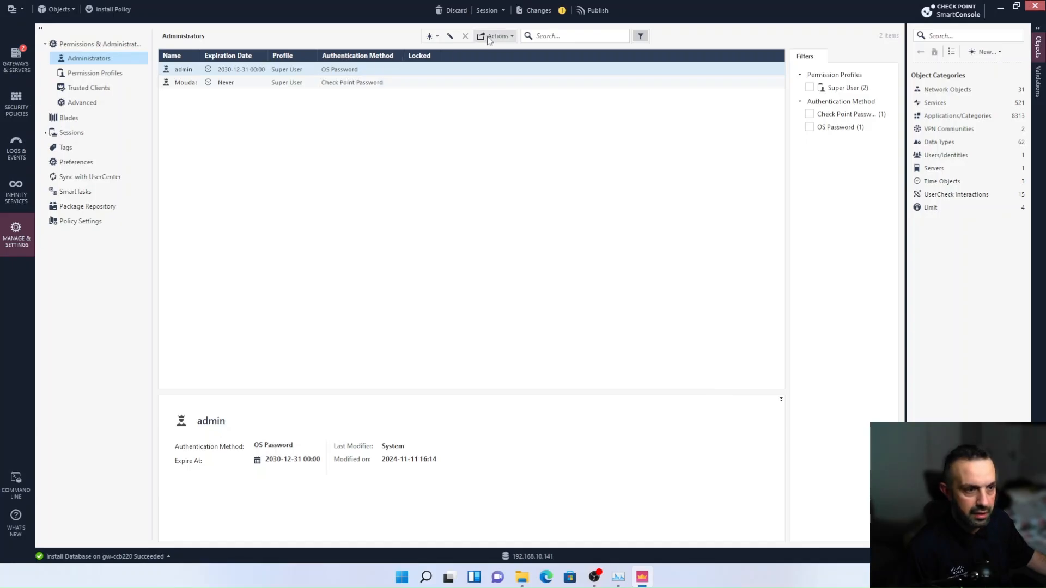
Publish the pending changes and install the database on gw-ccb220
mouse_move(564, 17)
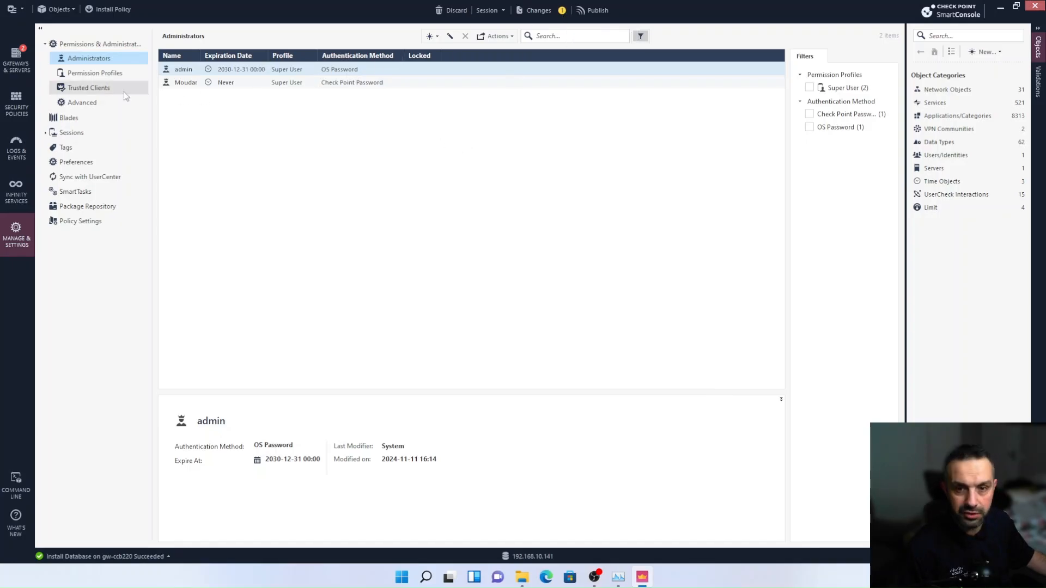
click(11, 11)
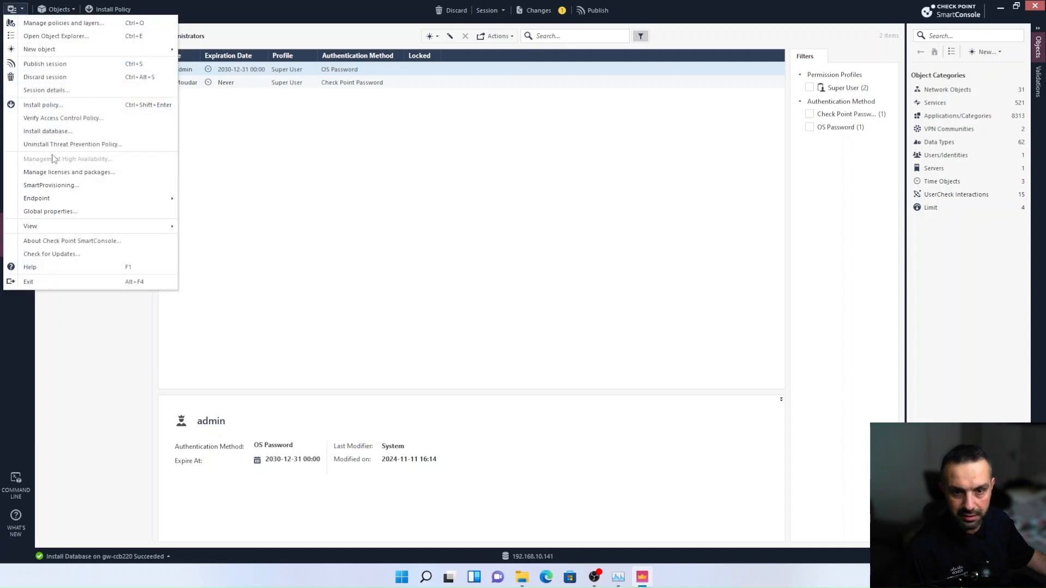
click(46, 132)
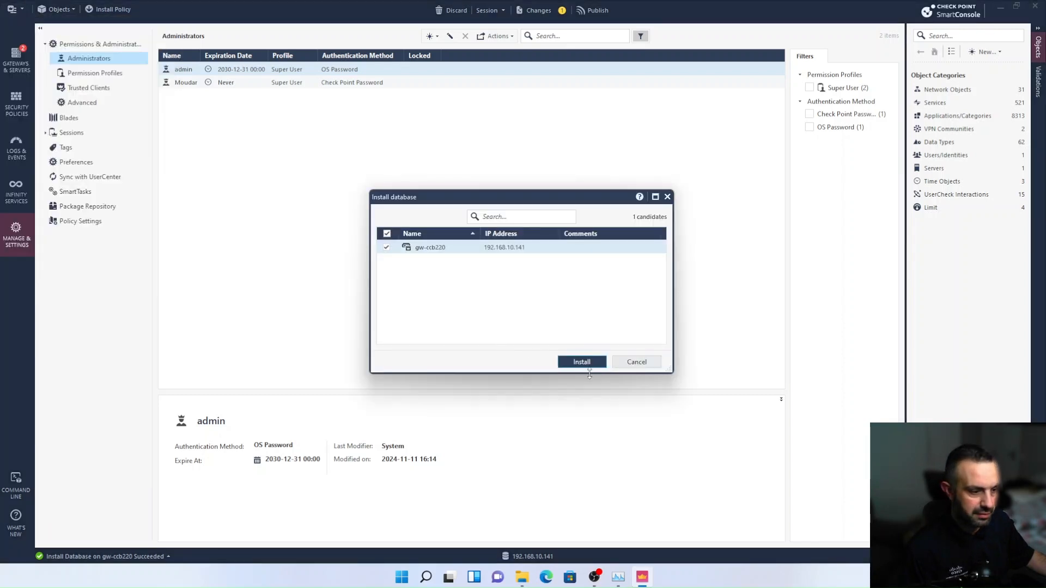
click(579, 359)
click(570, 353)
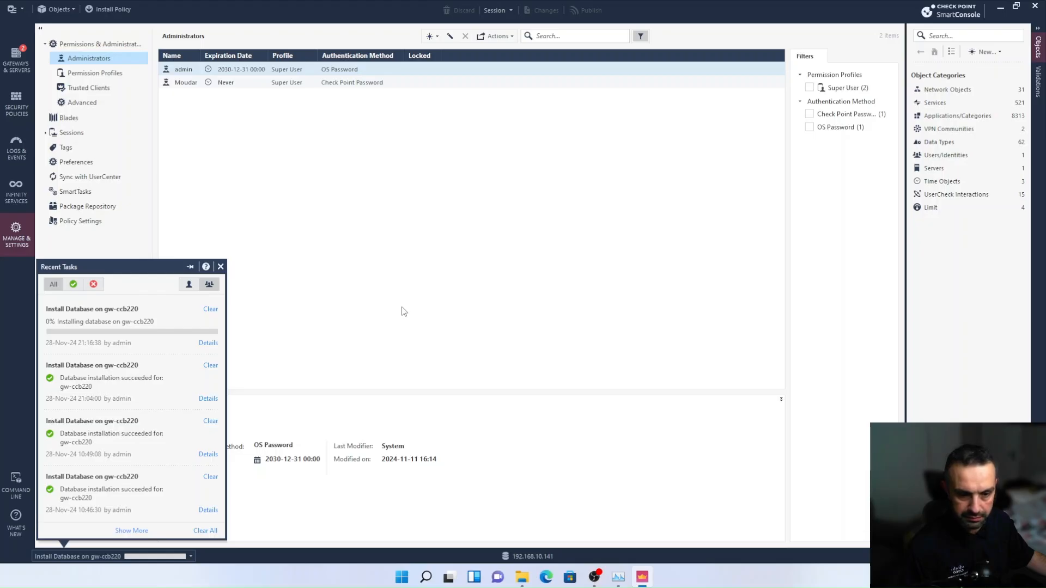
Minimize SmartConsole and move the saved certificate file to an open area of the desktop
click(999, 7)
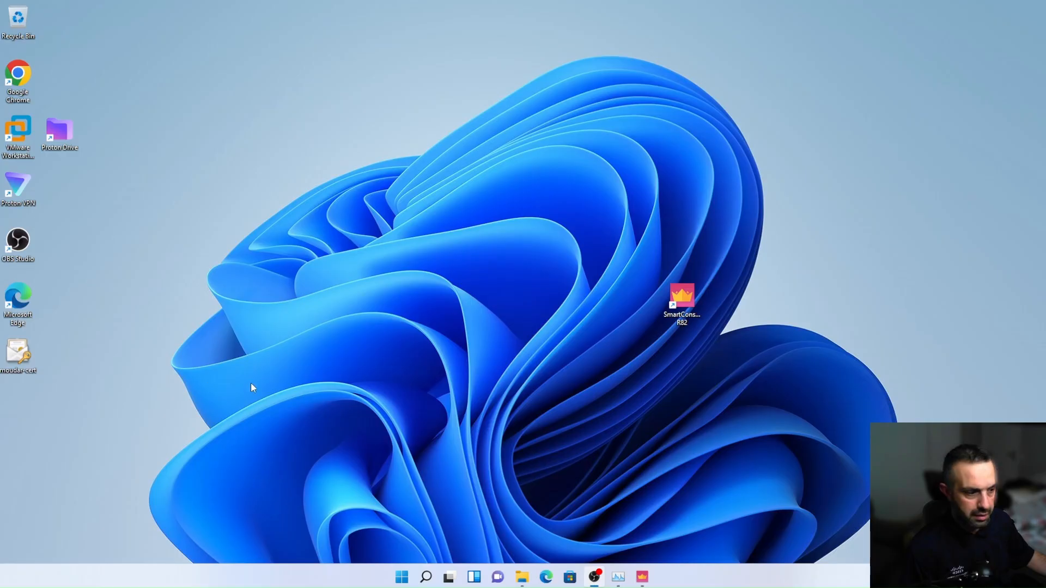
drag(20, 357, 191, 247)
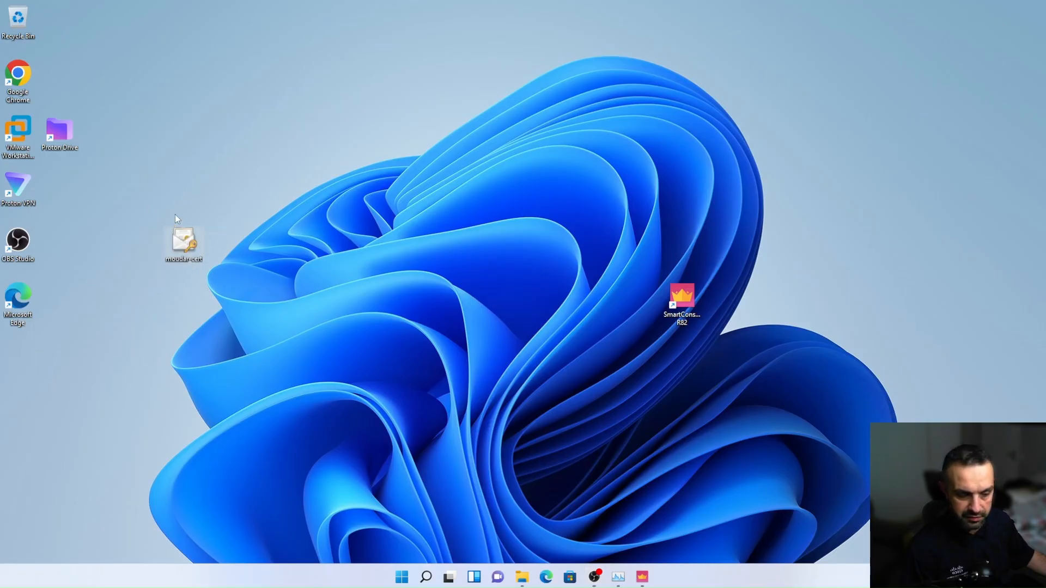
Close the running SmartConsole session and start SmartConsole R82 again
click(642, 577)
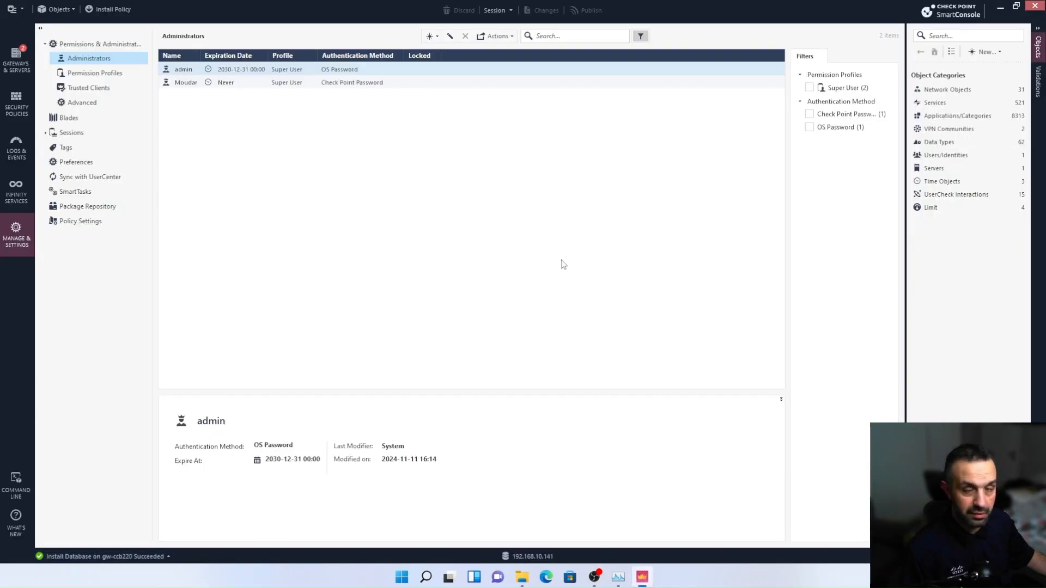
click(1035, 7)
click(414, 578)
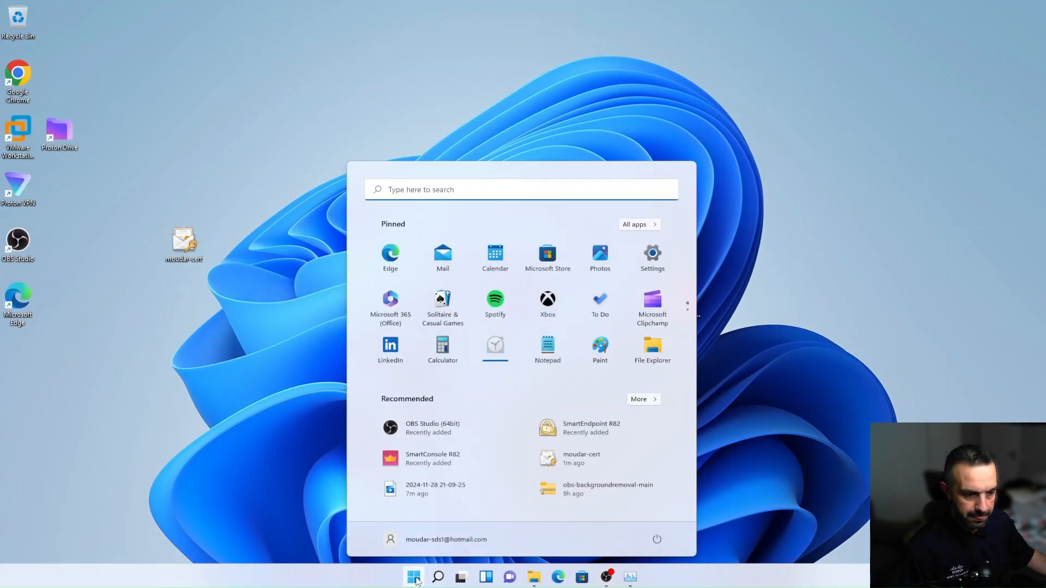
click(425, 459)
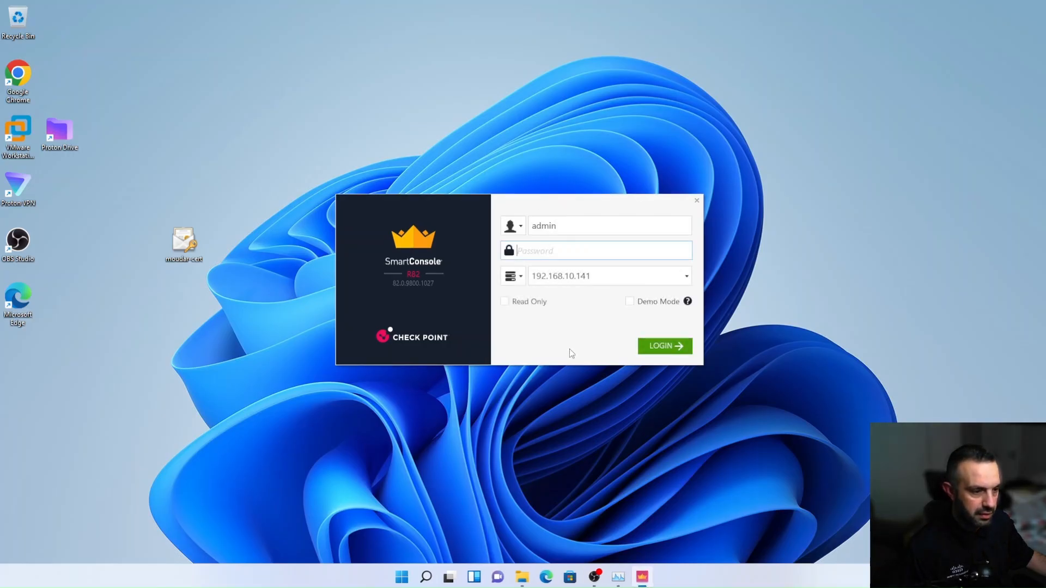
Switch the login method to Certificate File and load the saved administrator certificate from the Desktop
click(521, 228)
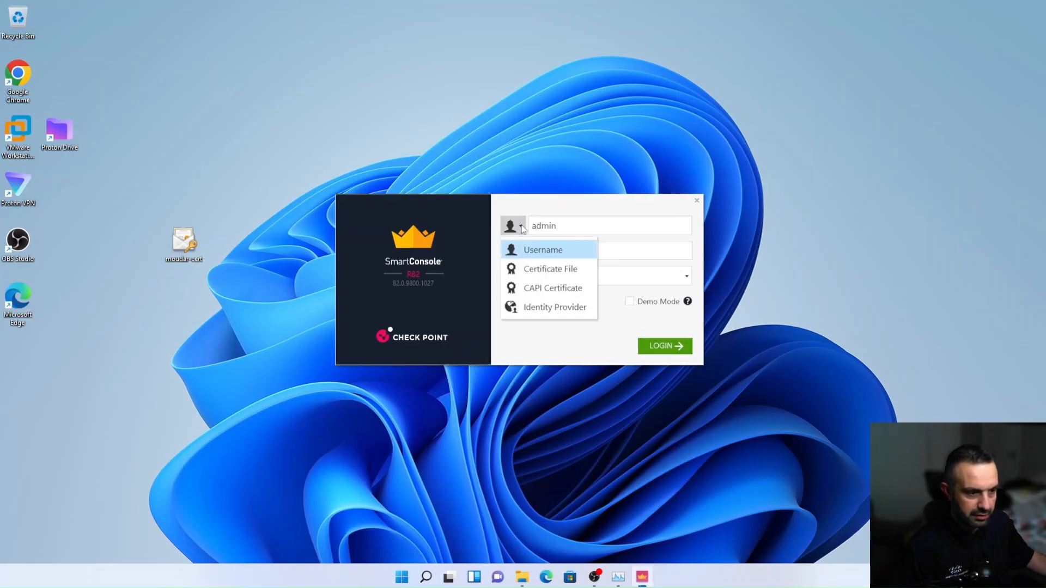
click(545, 269)
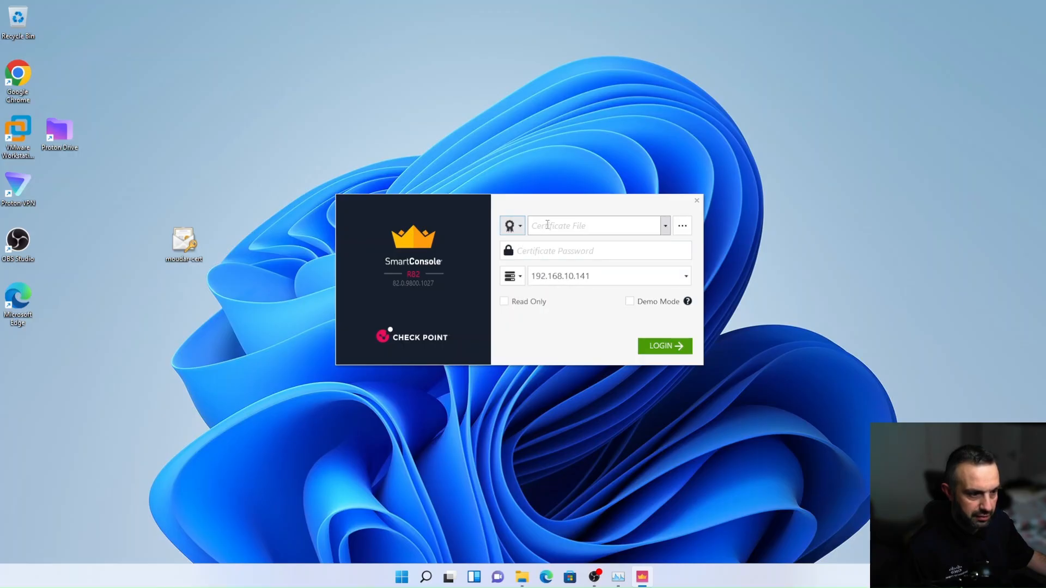
click(683, 228)
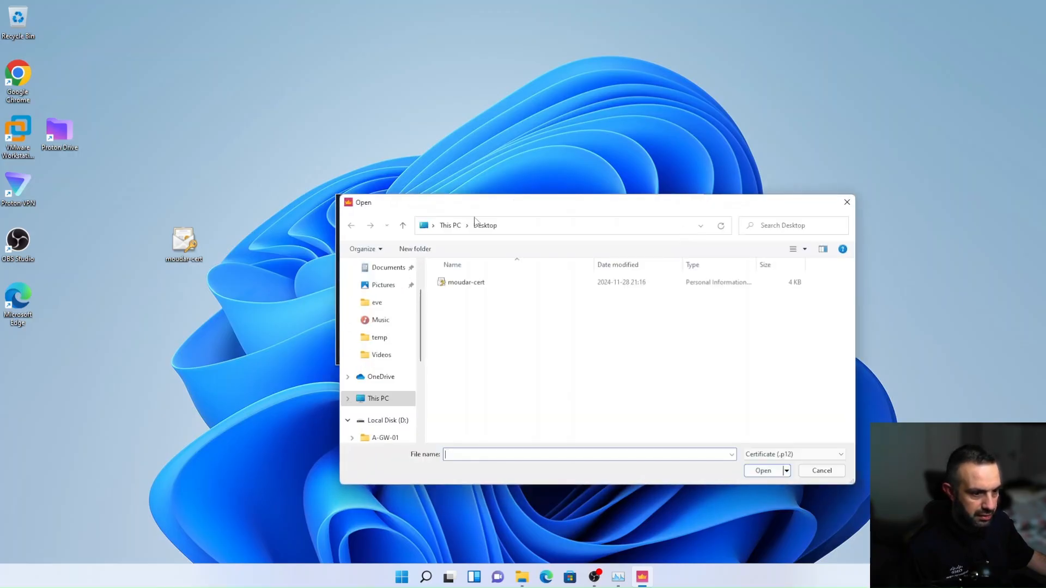
click(460, 282)
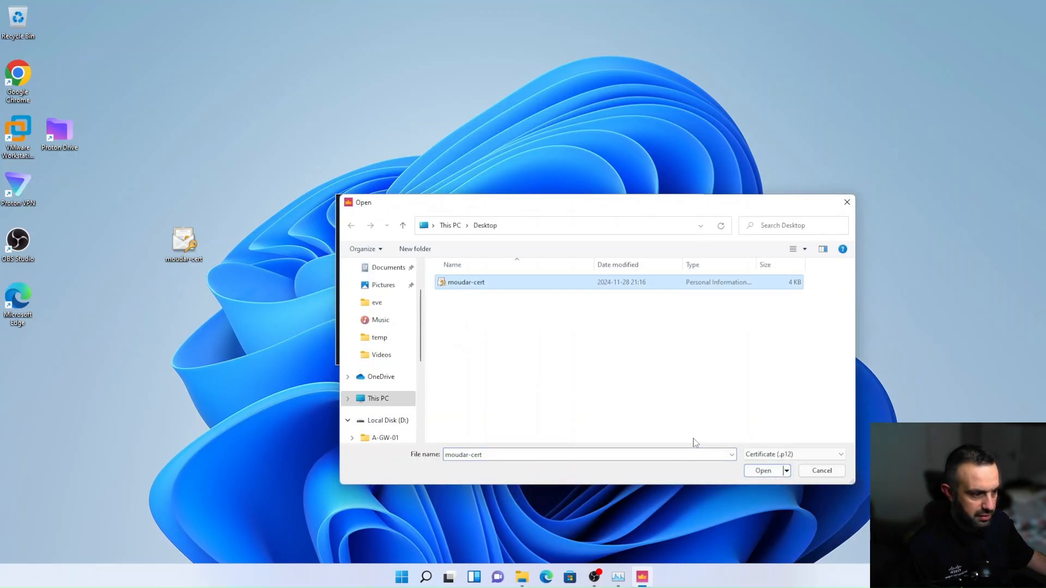
click(763, 470)
Enter the certificate password and log in to the management server 192.168.10.141
click(528, 255)
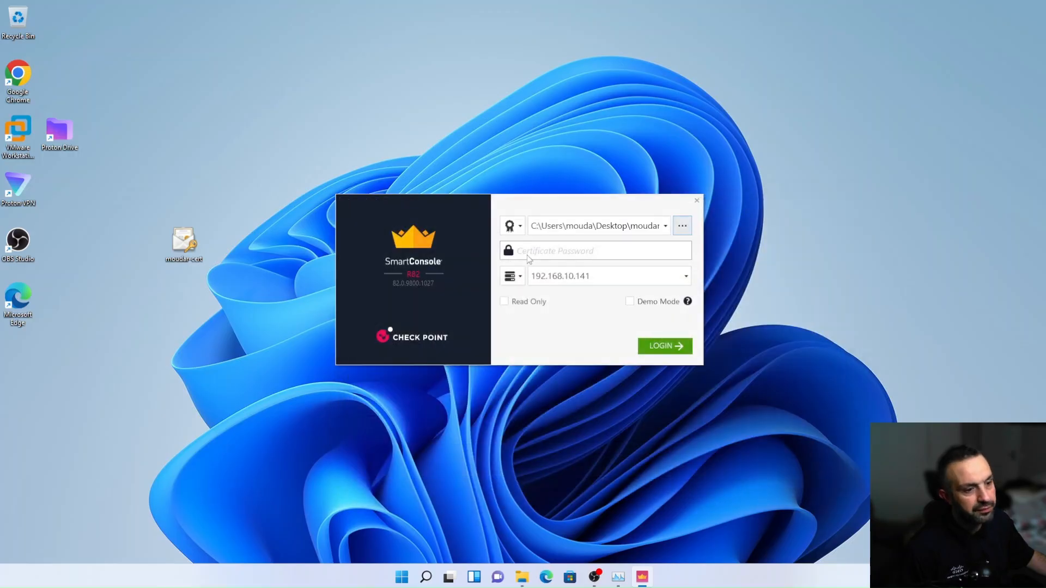
text(********)
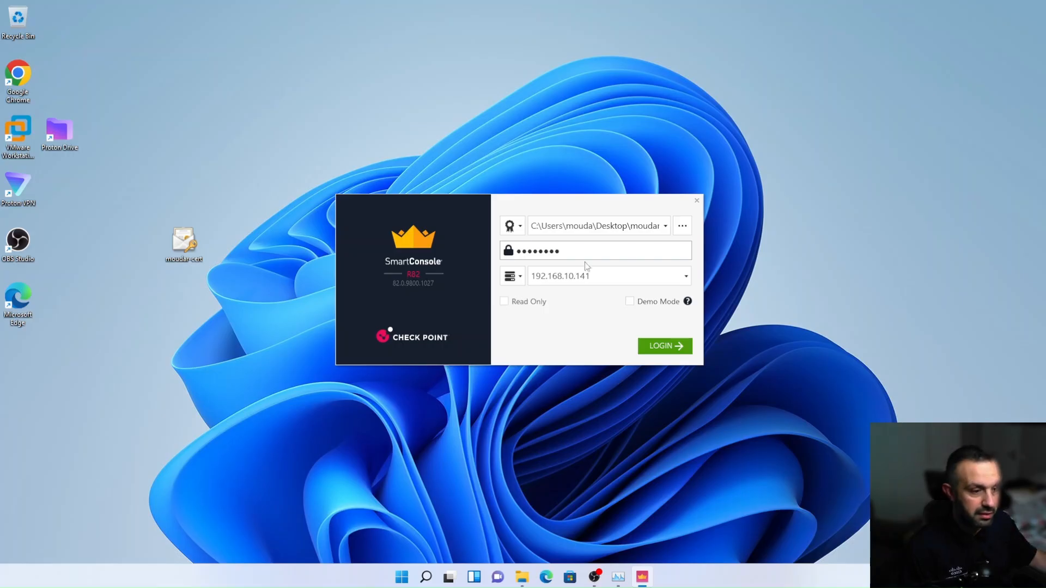
click(658, 350)
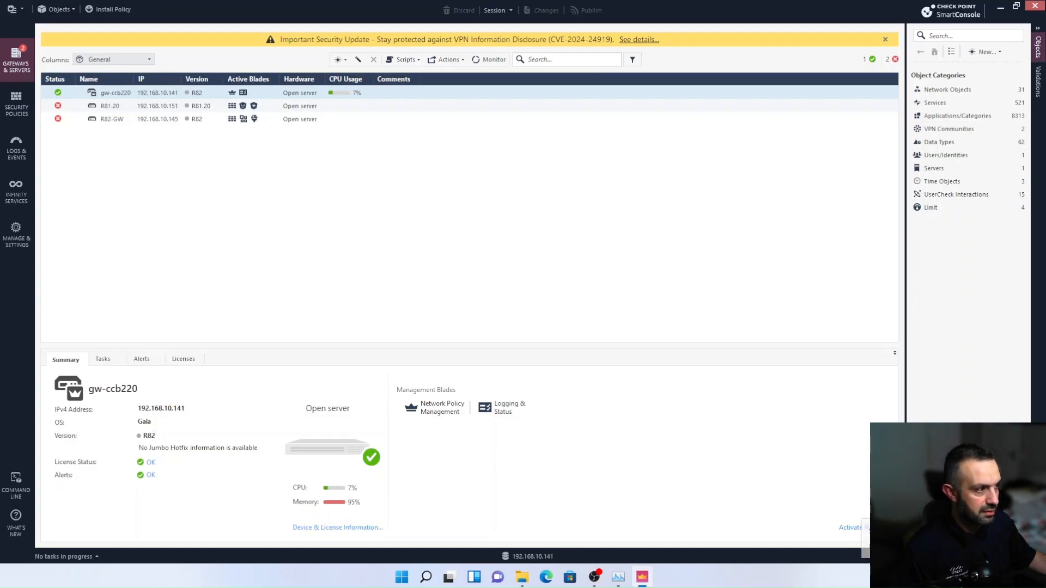
Dismiss the Security Tip, close the SmartConsole session and start SmartConsole R82 again
click(1037, 6)
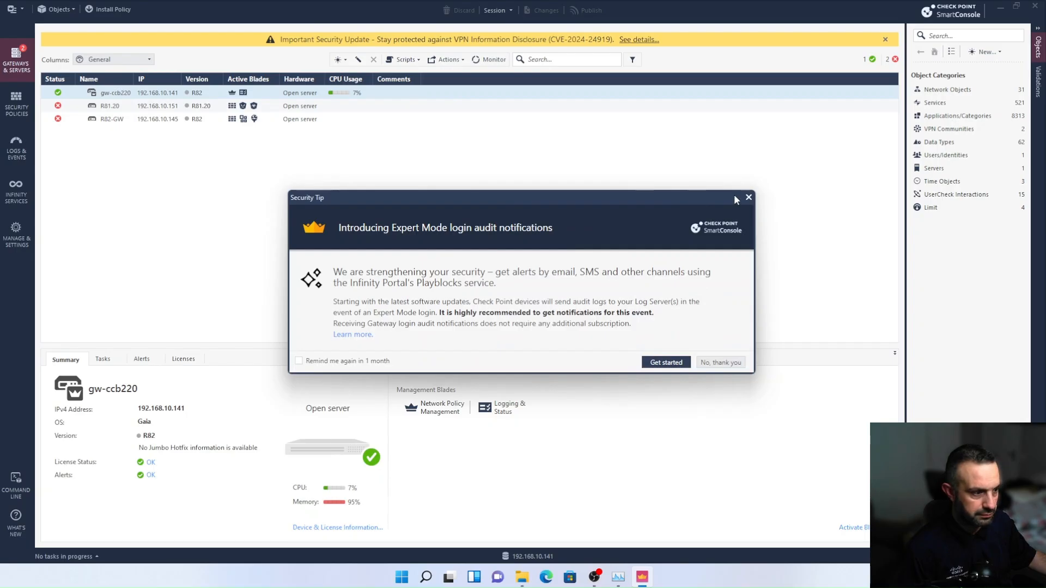
click(749, 197)
click(1028, 10)
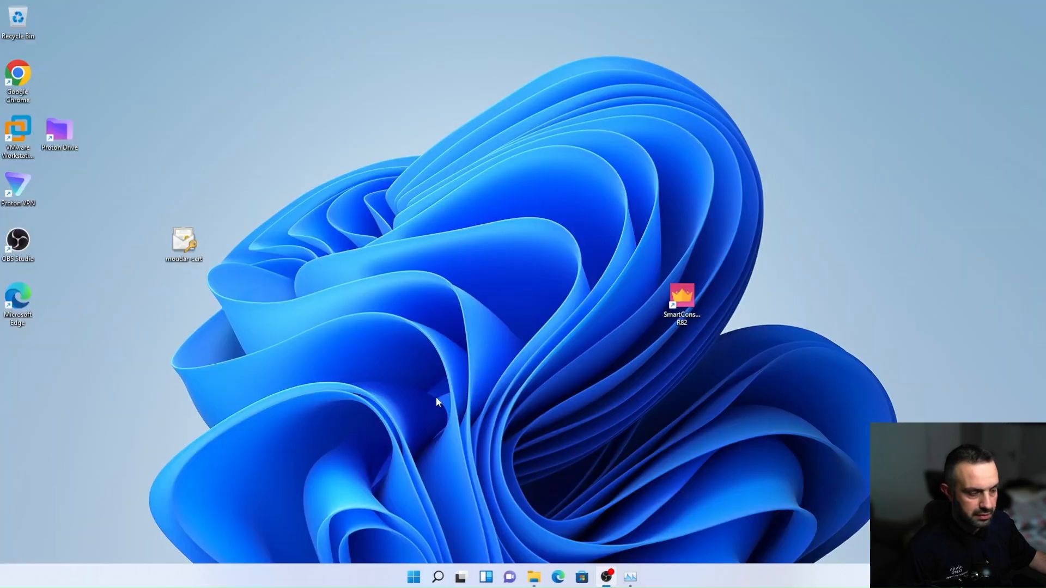
double_click(682, 299)
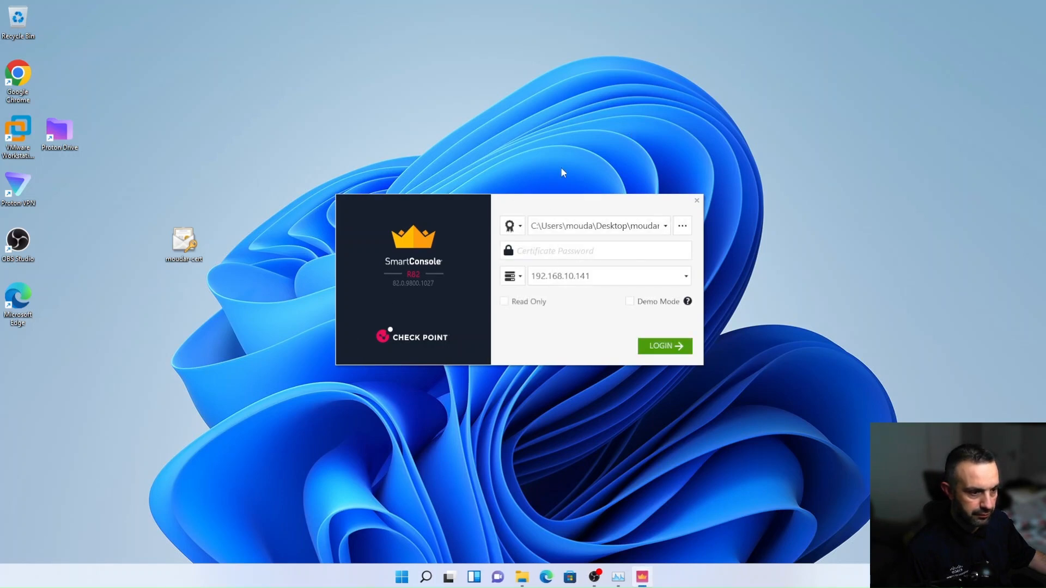
Switch the login method to CAPI Certificate and check which certificates are available for selection
click(522, 228)
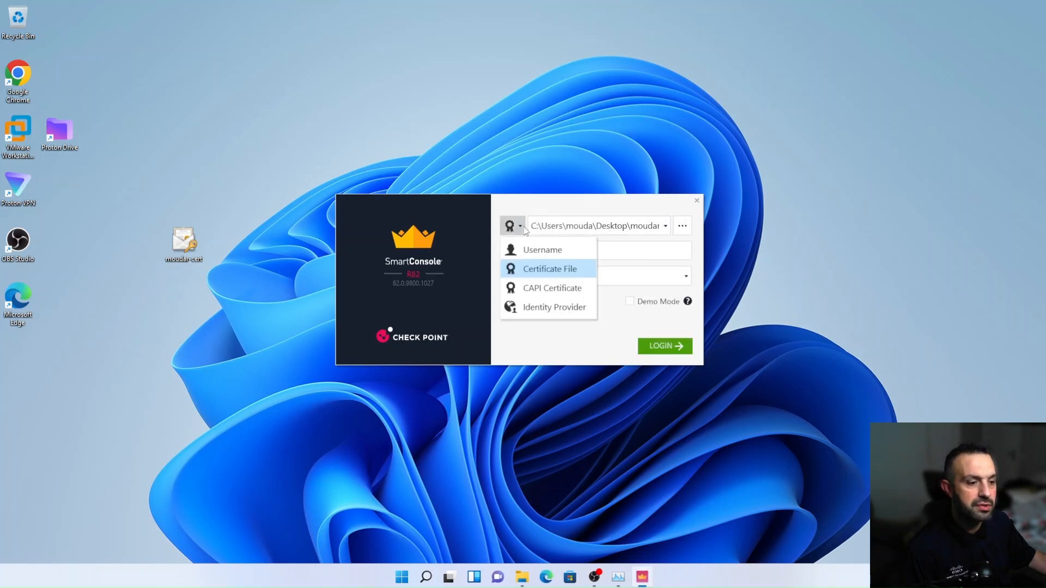
click(546, 288)
click(688, 227)
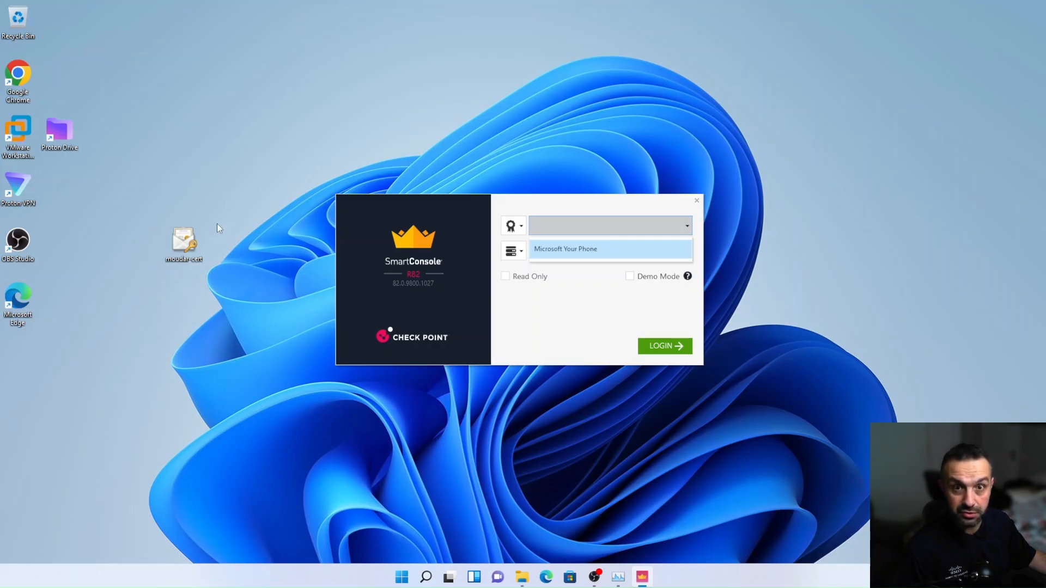
click(526, 205)
Move the login window aside and start importing the desktop certificate file into the Current User store location
drag(507, 207, 703, 83)
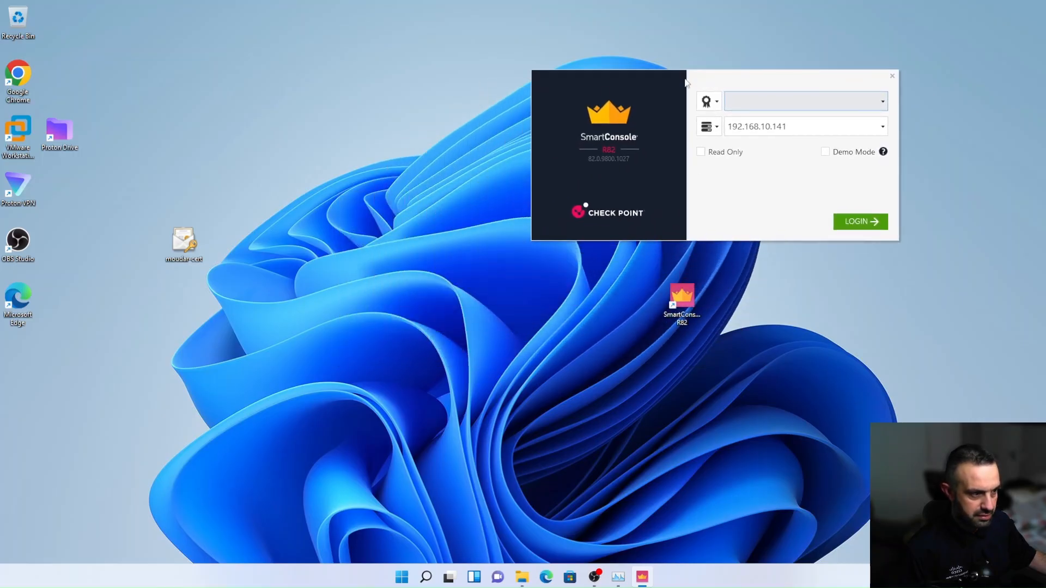
double_click(184, 242)
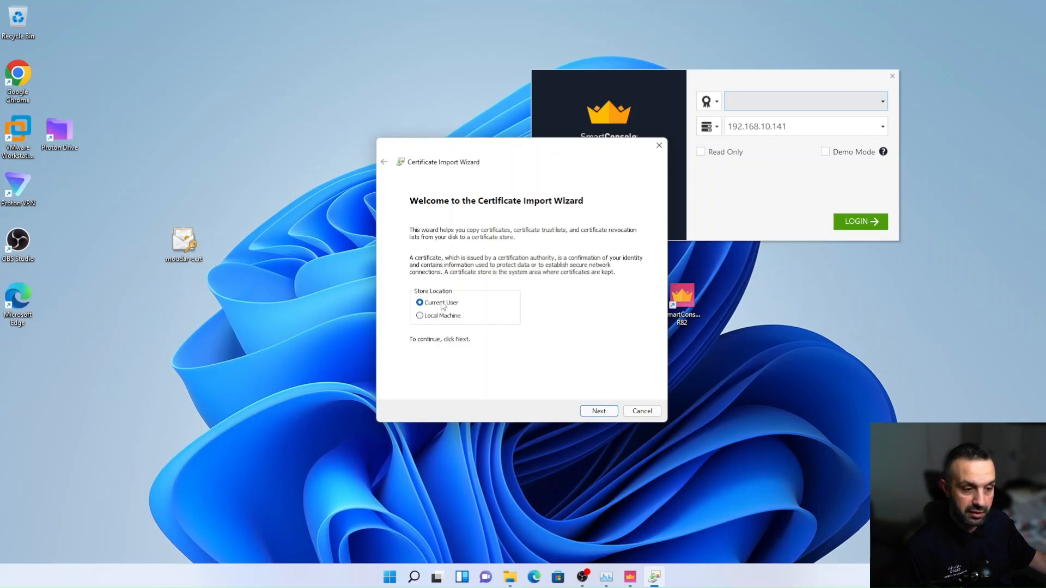
click(594, 412)
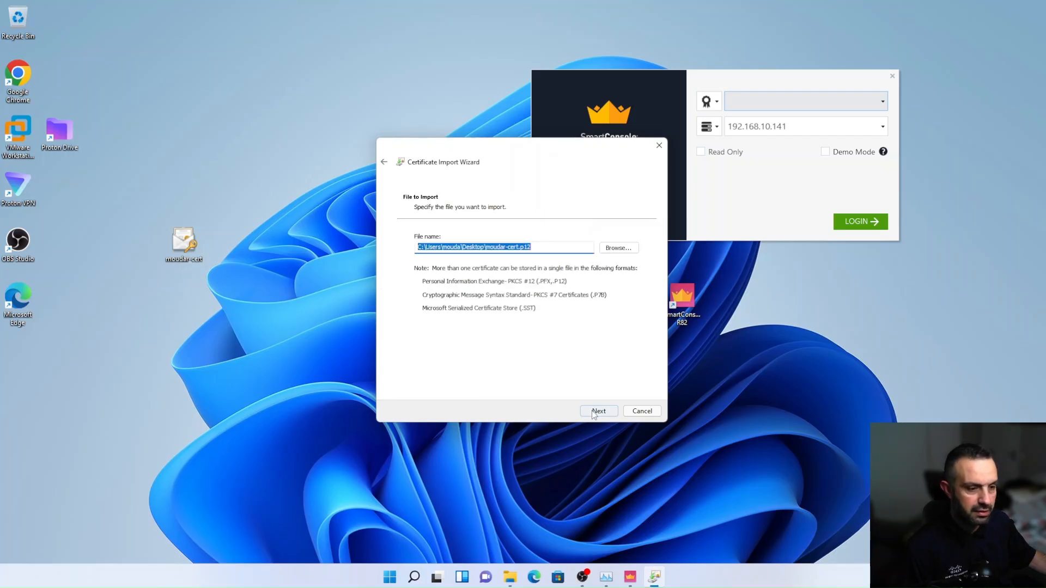
click(598, 413)
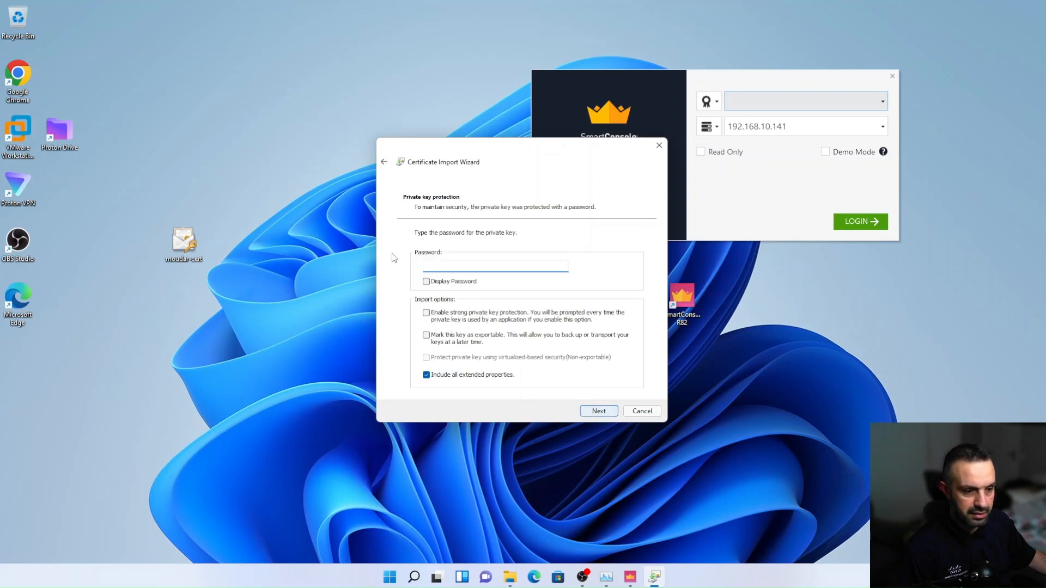
Try a password for the certificate's private key in the Certificate Import Wizard
text(••••••)
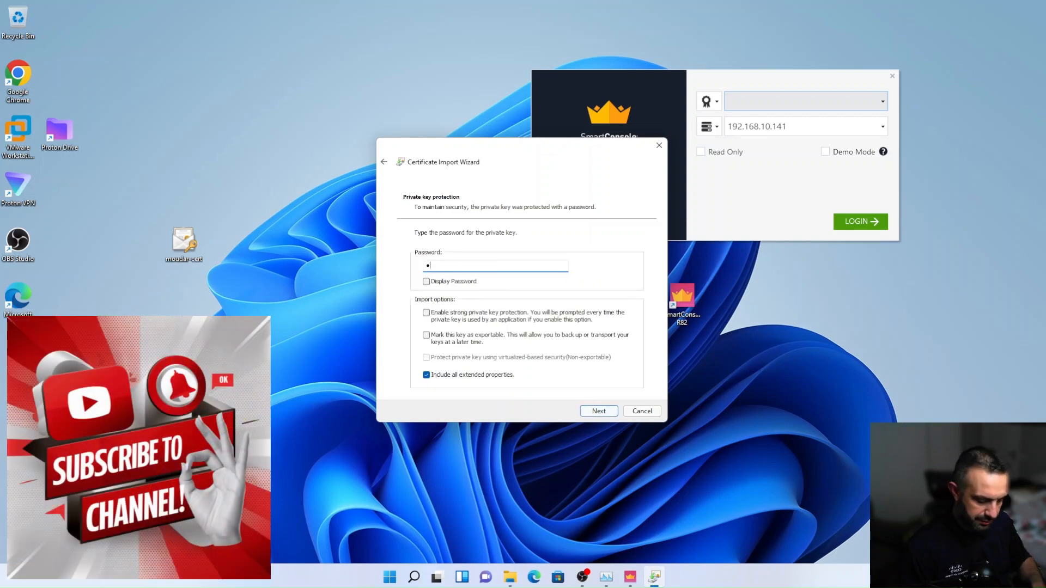
text(•••)
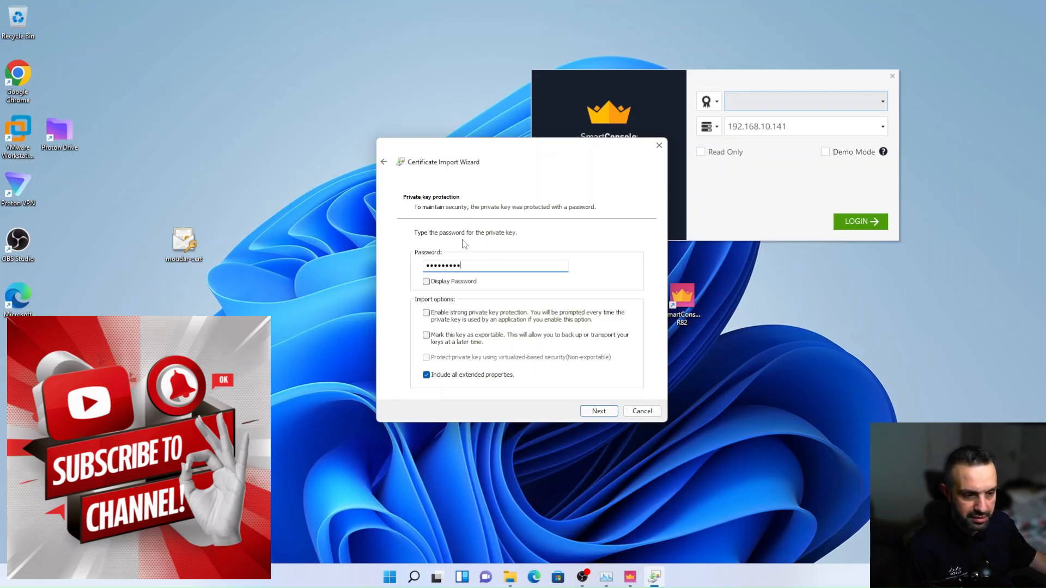
click(586, 413)
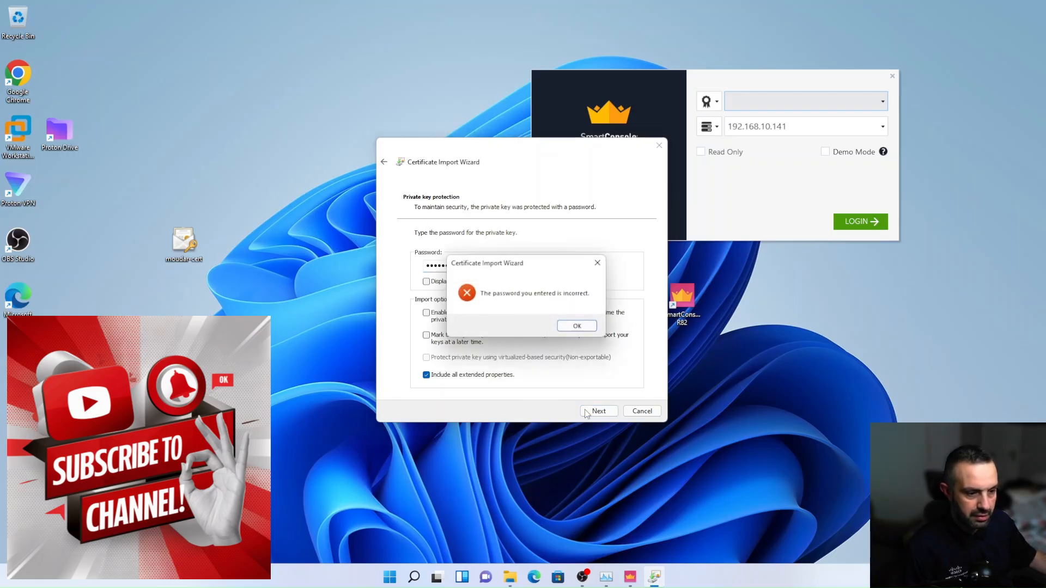
click(566, 325)
Re-enter the certificate's private key password and continue to the certificate store selection
double_click(473, 266)
text(••••)
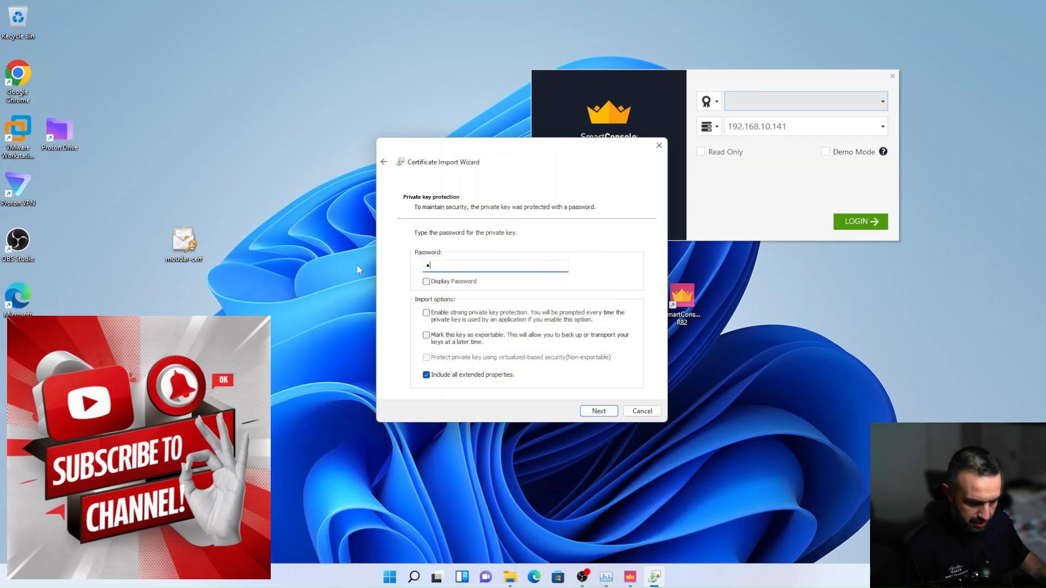
text(••••)
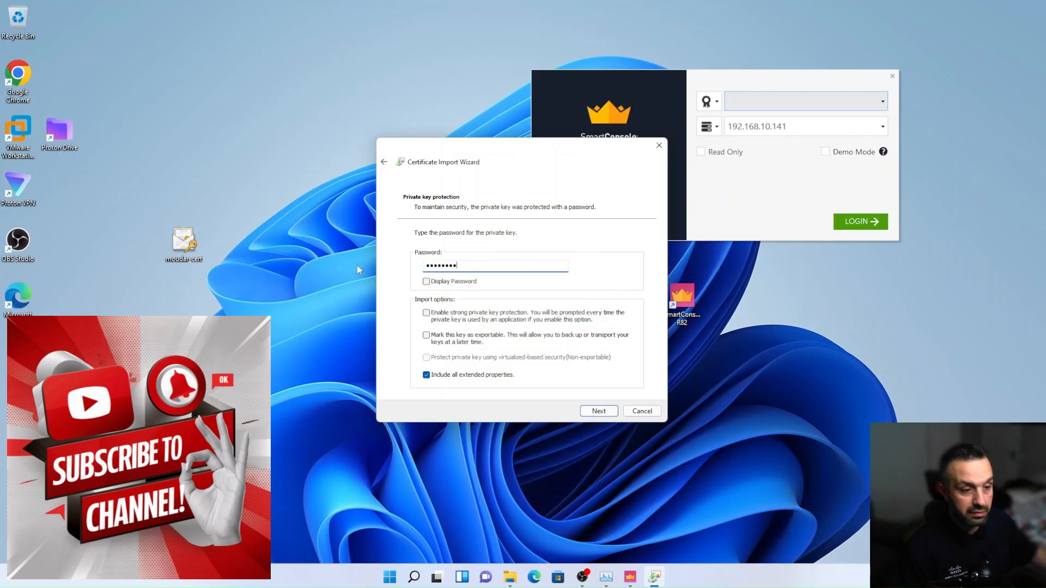
click(595, 411)
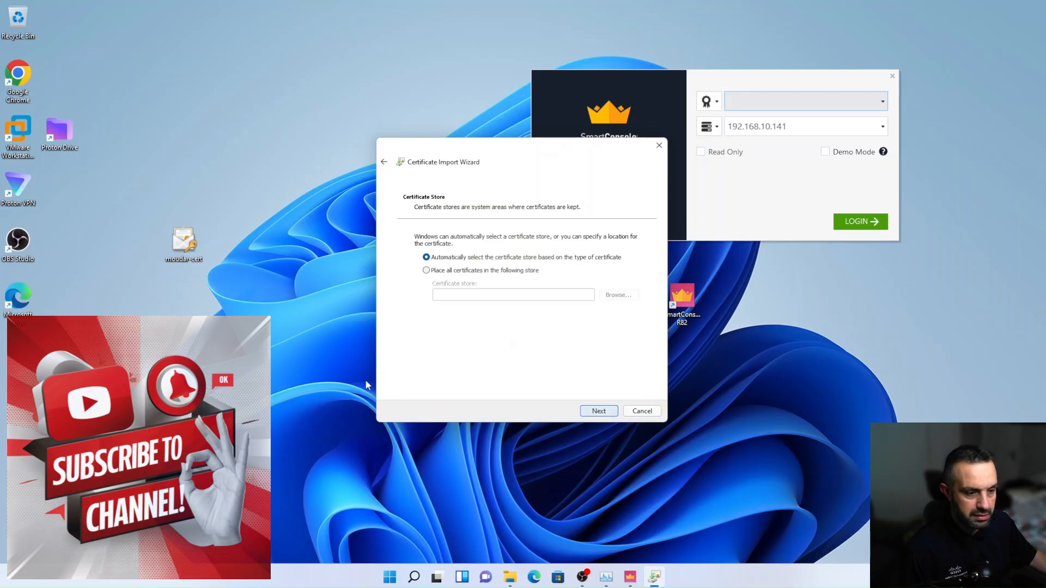
Place all certificates in the Personal store and complete the certificate import
click(439, 270)
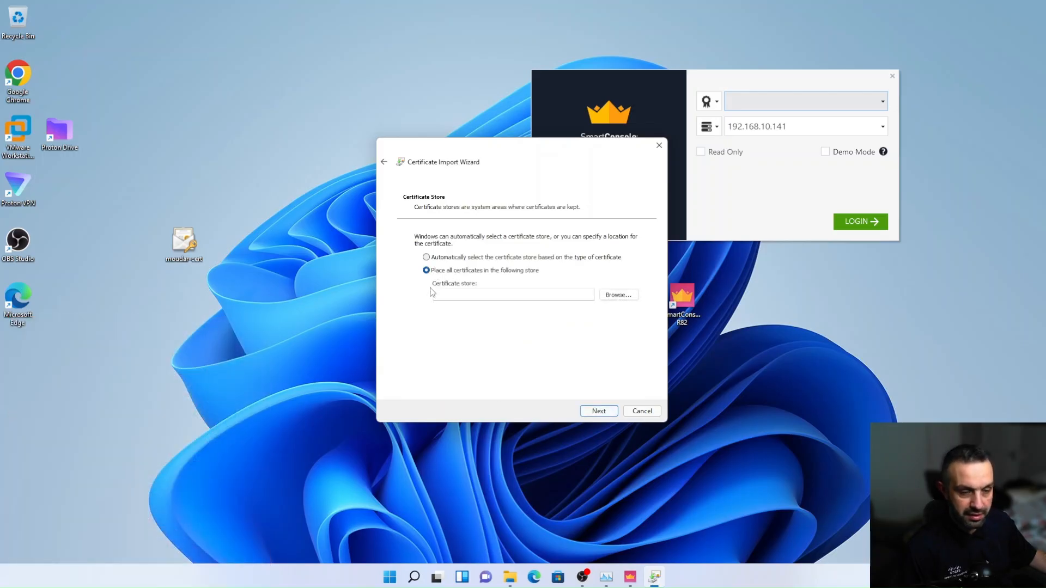
click(620, 295)
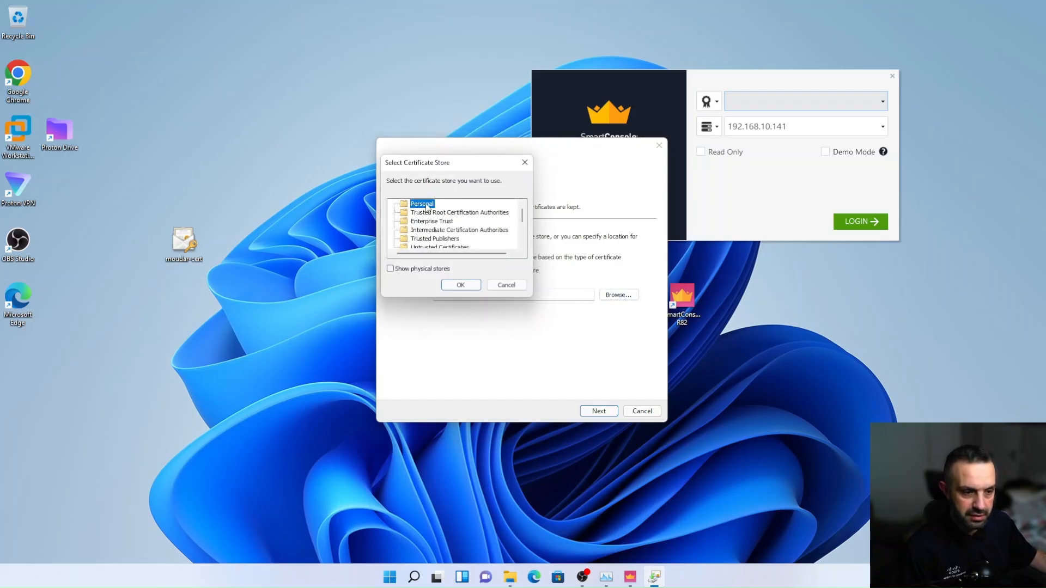
click(460, 285)
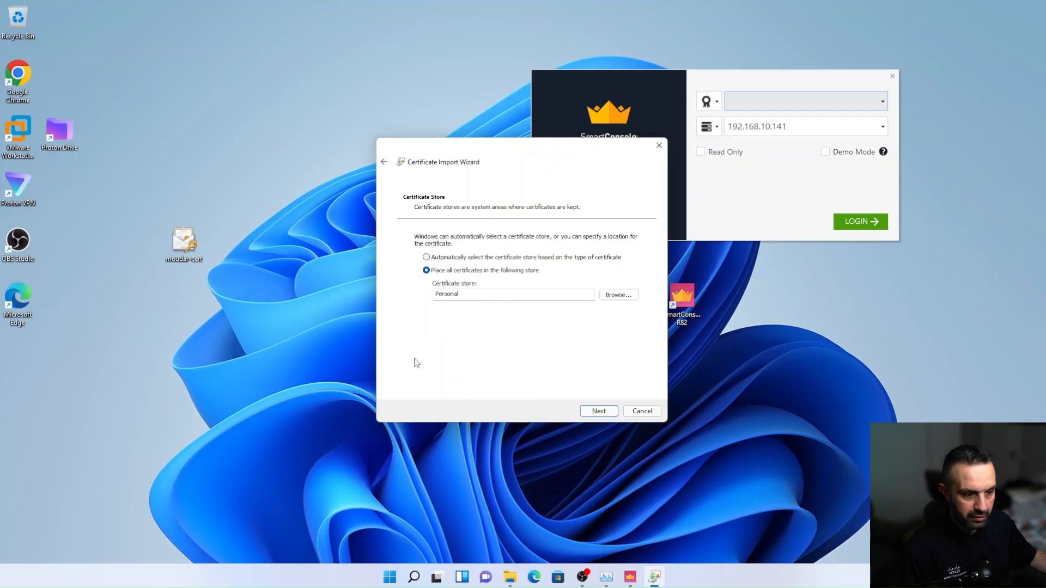
click(598, 411)
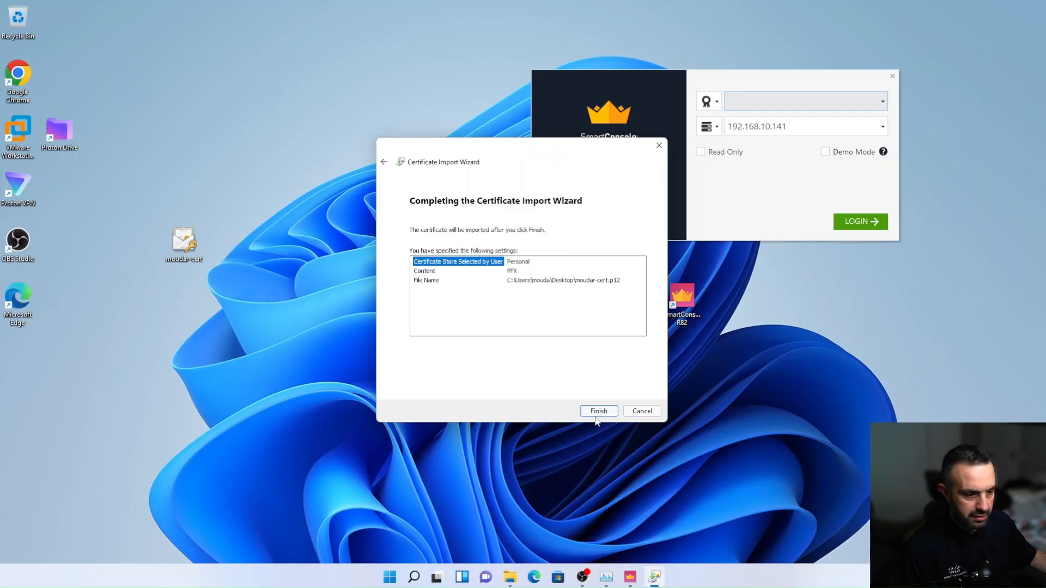
click(597, 411)
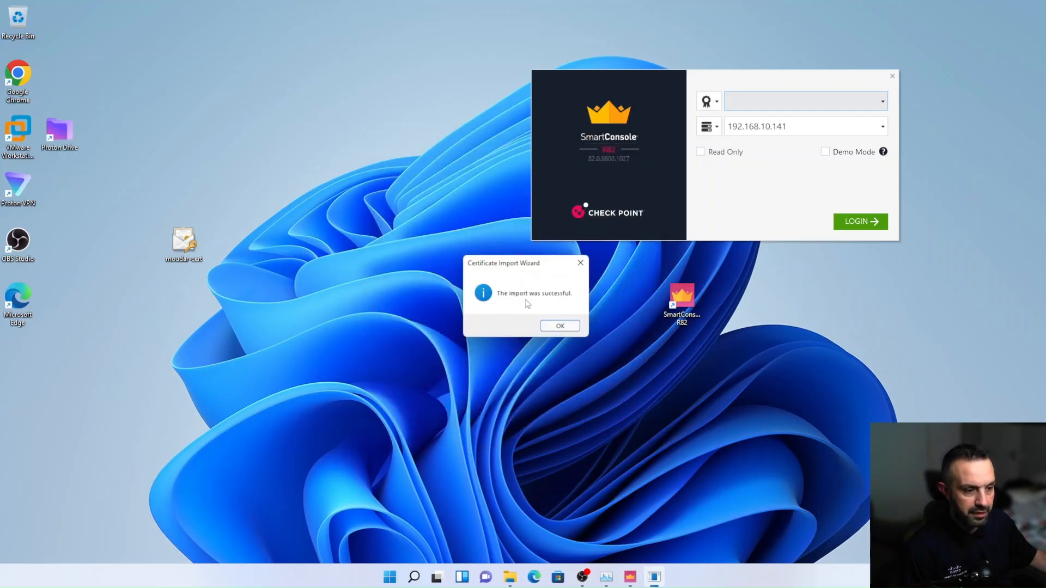
click(560, 326)
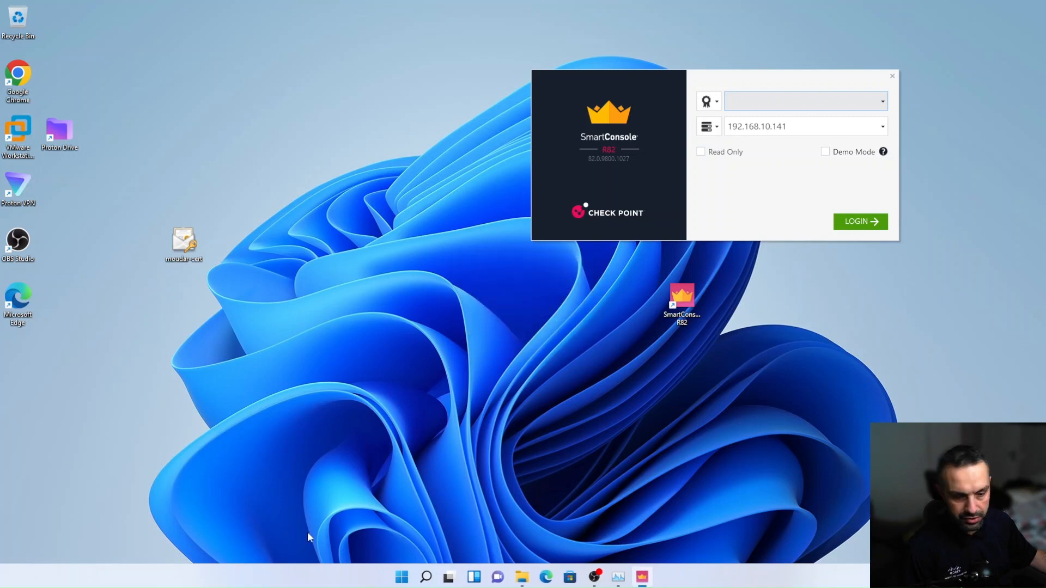
Open Manage user certificates, examine the certificates in the Personal store, and close the certificate manager
click(391, 578)
text(cert)
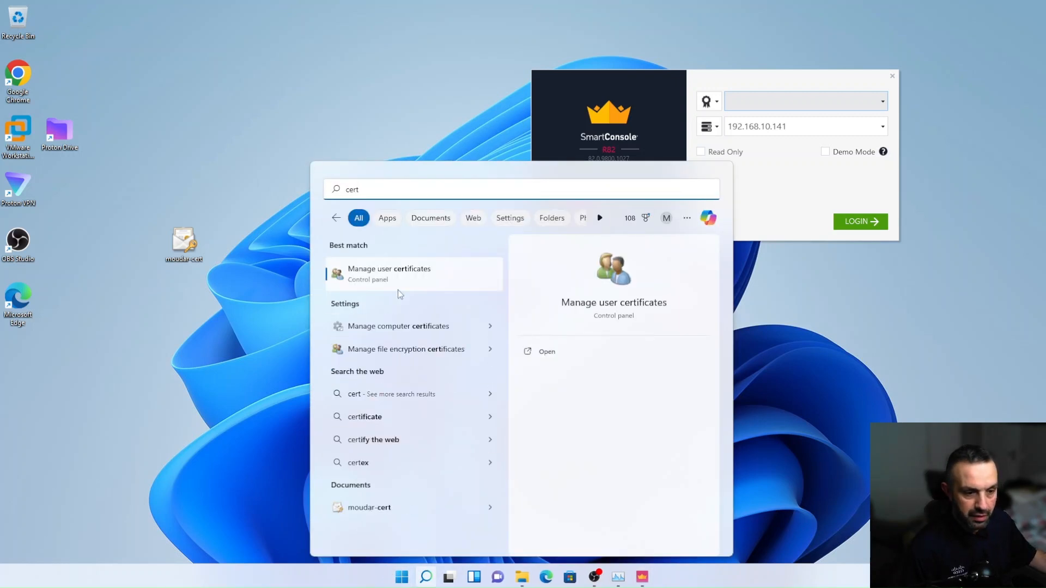
click(409, 277)
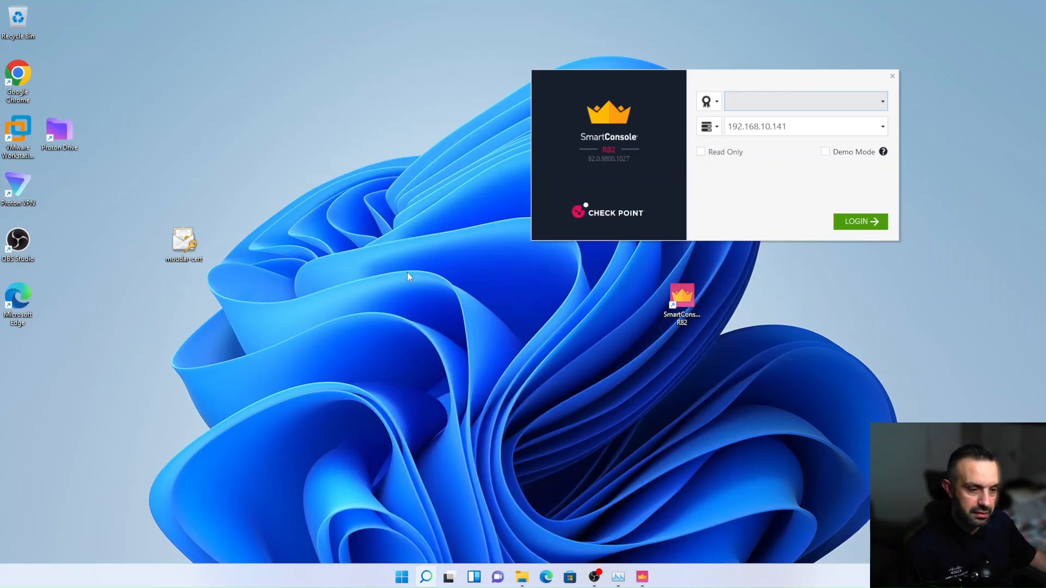
drag(250, 19, 493, 175)
click(251, 217)
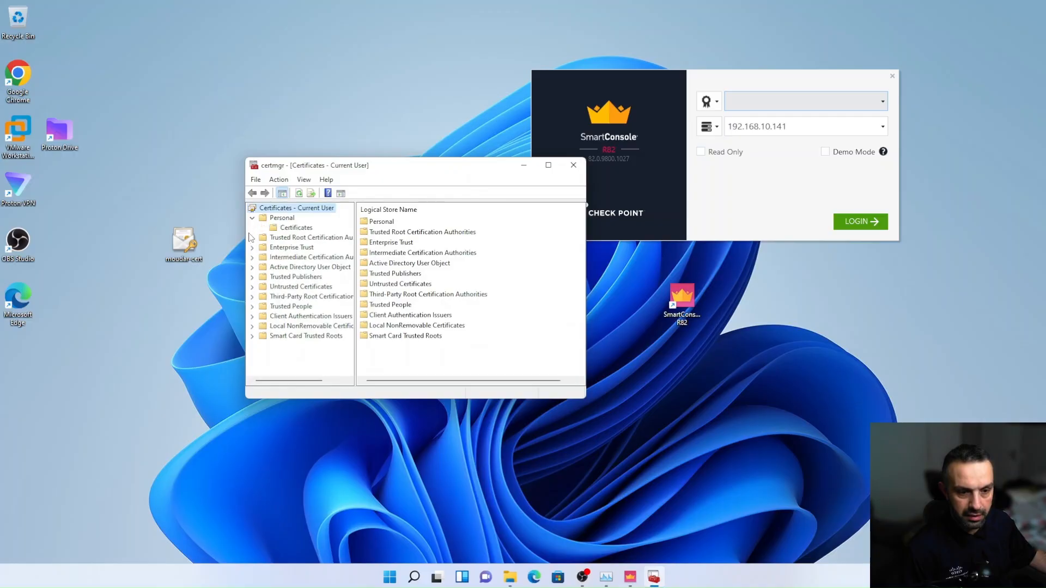
click(294, 227)
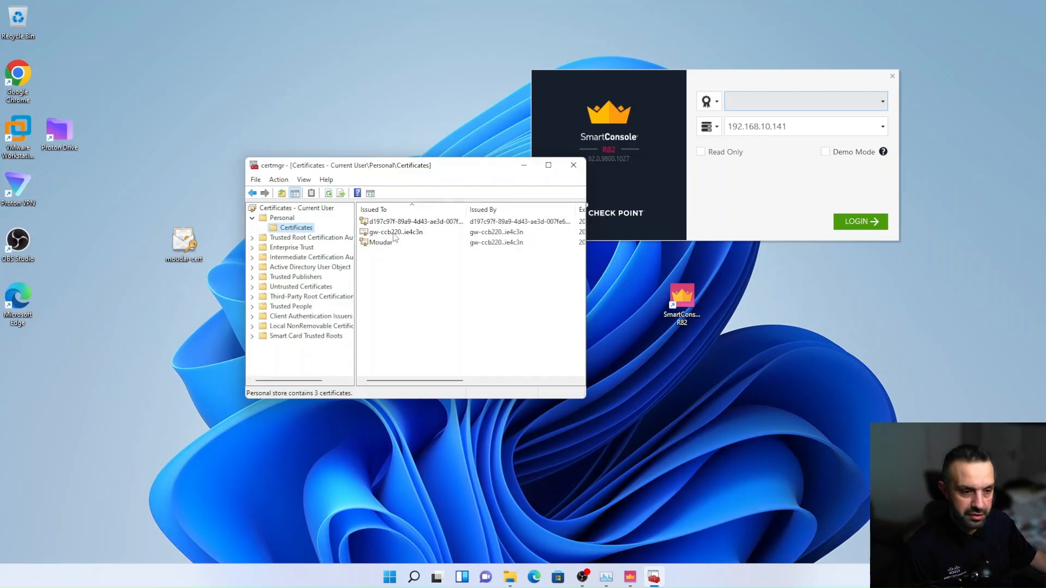
click(580, 173)
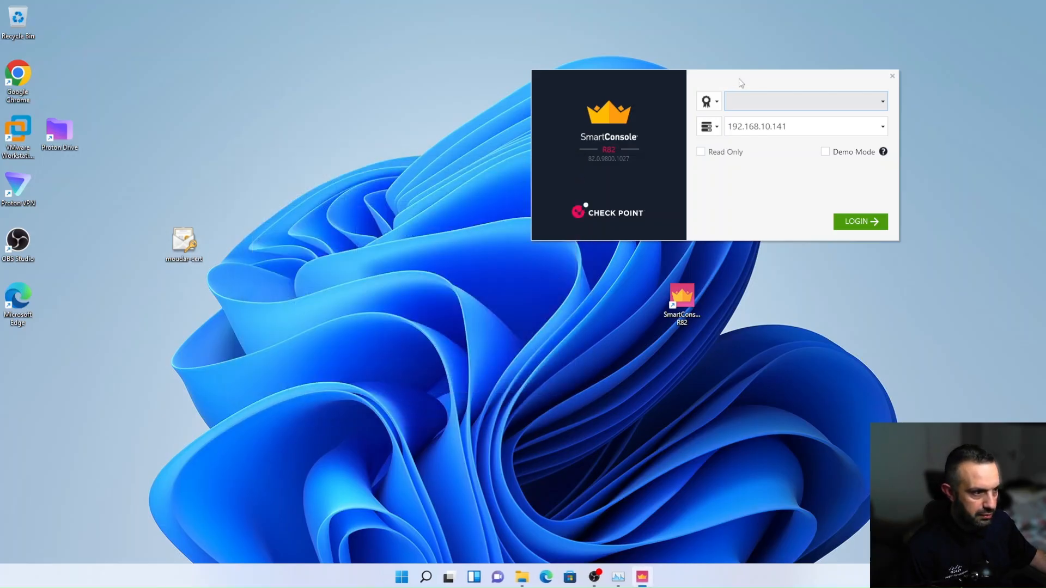
Reposition the SmartConsole login window and check its CAPI certificate list for the imported certificate
drag(739, 79, 404, 111)
click(549, 138)
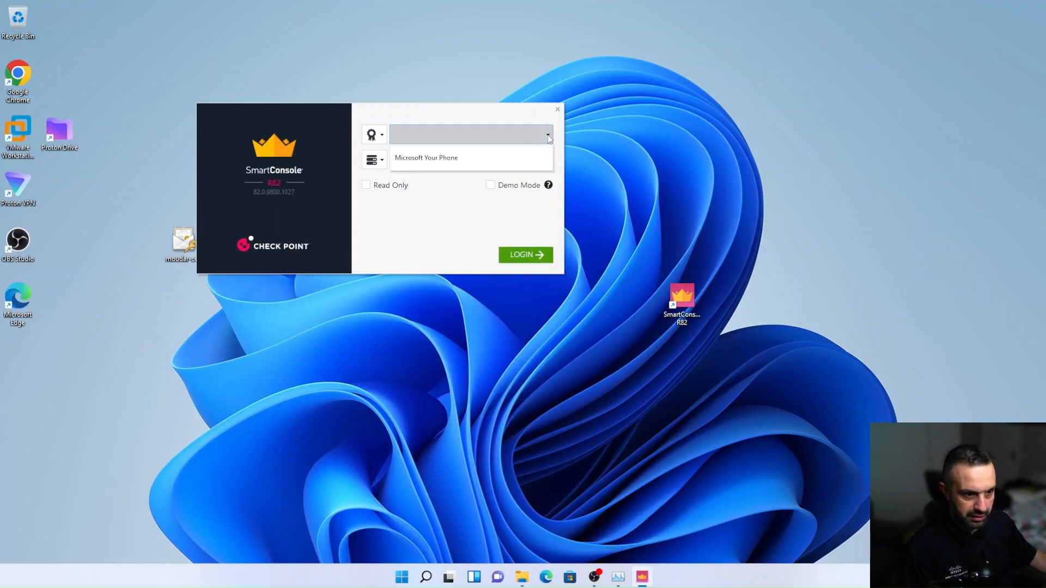
click(435, 232)
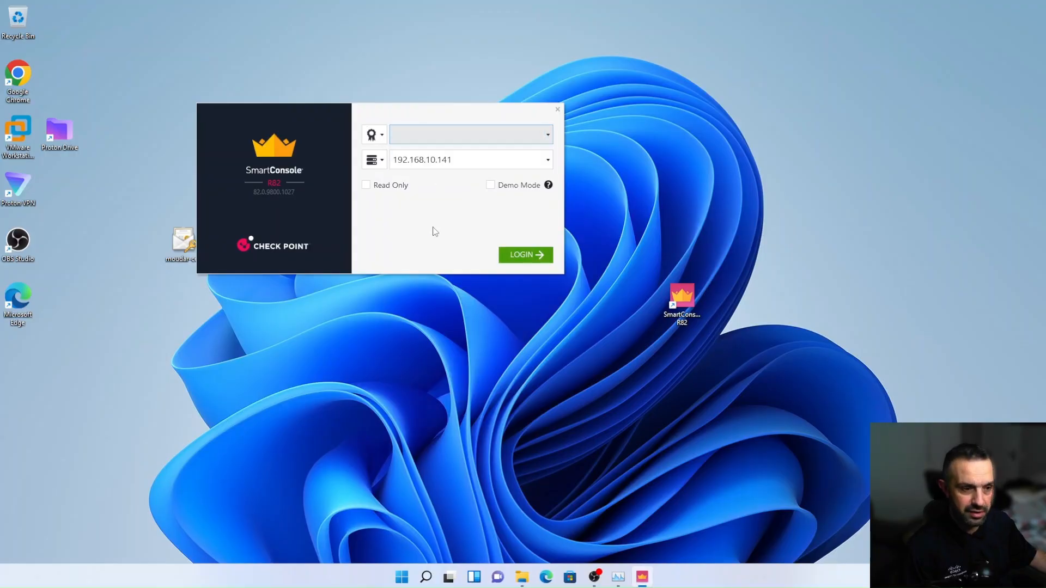
Close the SmartConsole login window and start SmartConsole again
click(556, 111)
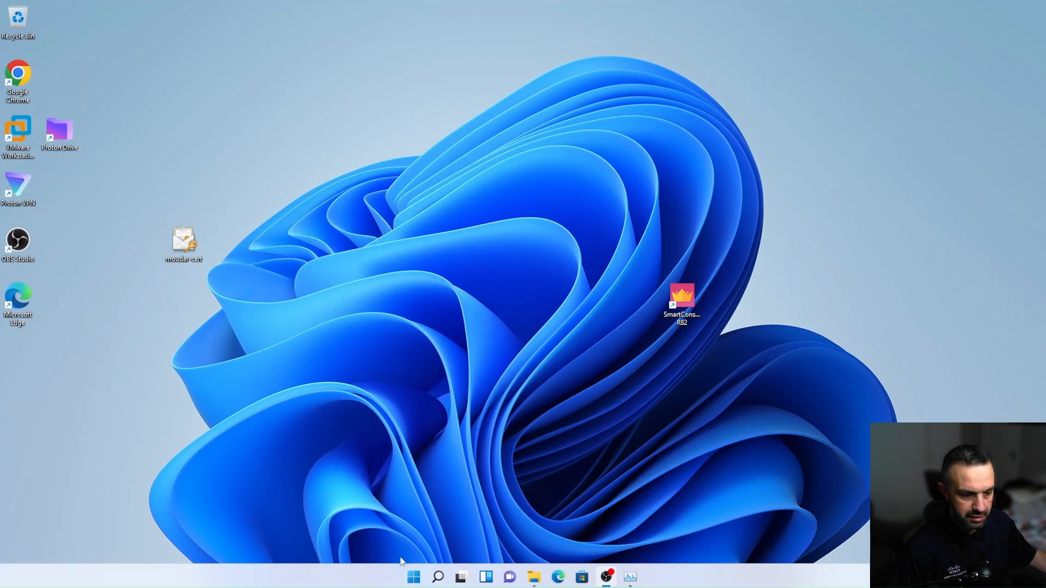
click(413, 576)
click(413, 462)
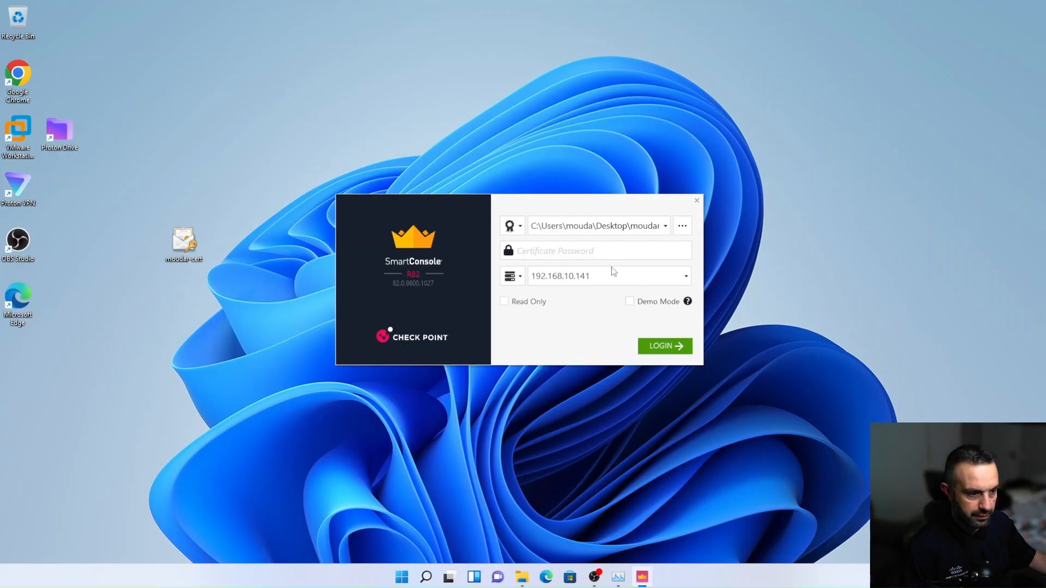
Log in to 192.168.10.141 using CAPI Certificate authentication with the imported administrator's certificate
click(522, 228)
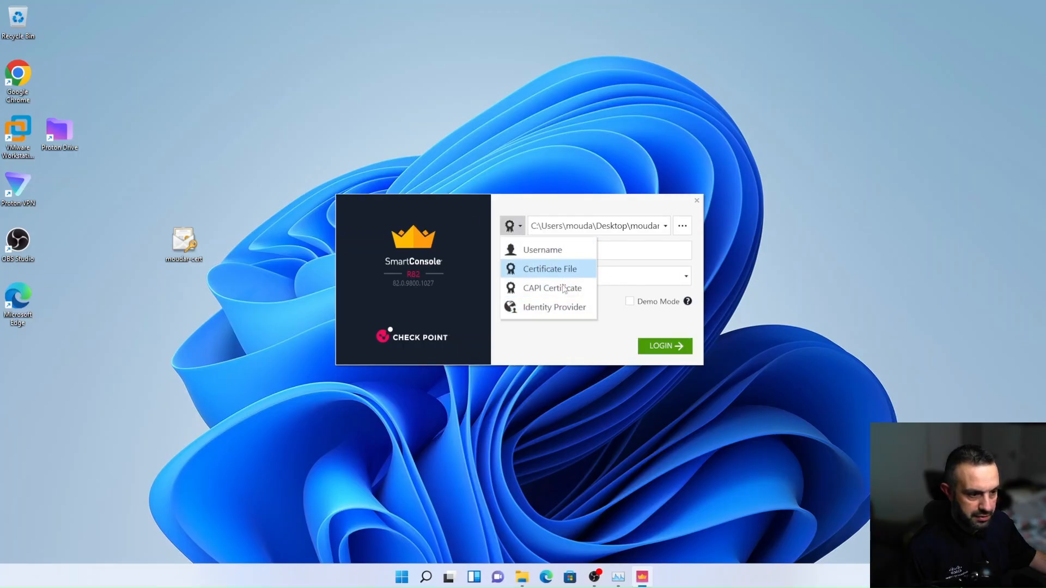
click(562, 289)
click(593, 226)
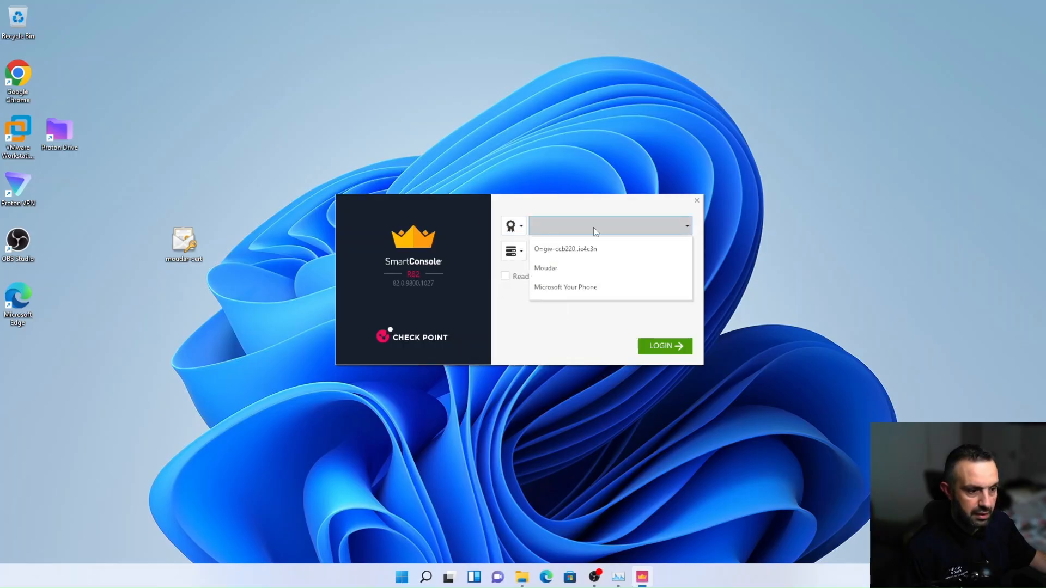
click(551, 269)
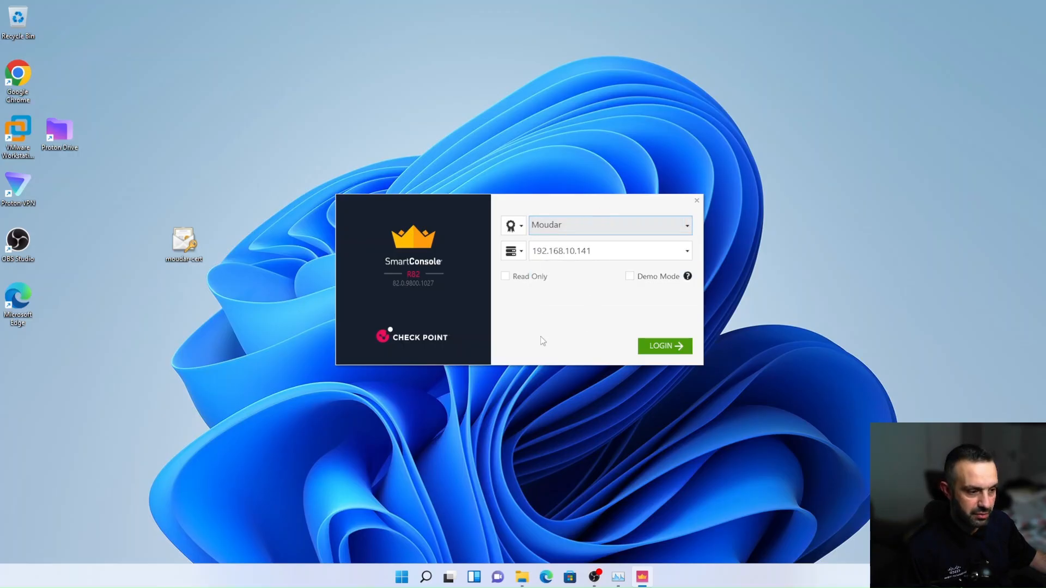
click(666, 349)
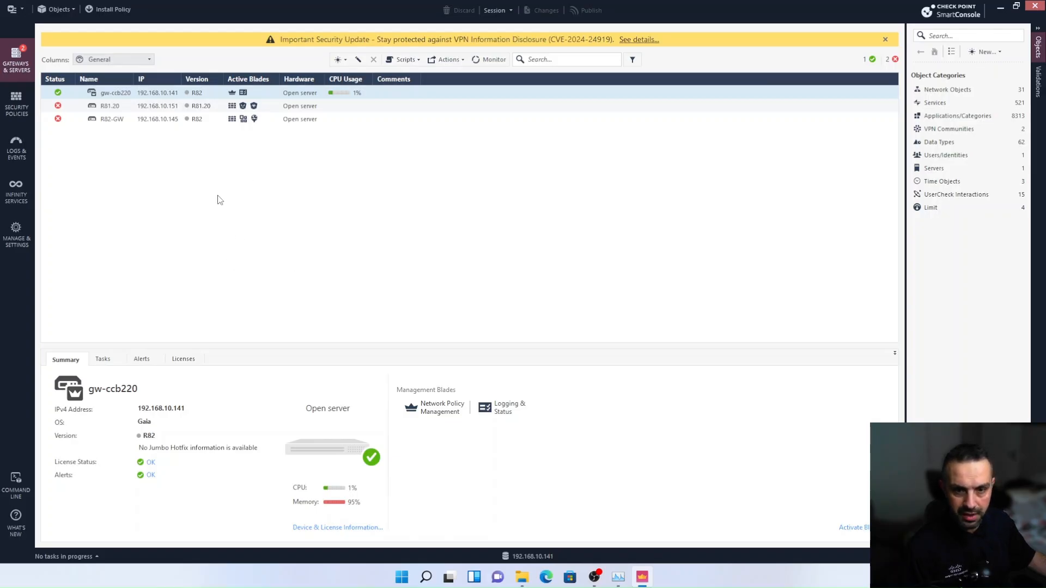
Create a new permission profile under Permissions & Administrators, named with the administrator's name followed by "-profile"
click(13, 233)
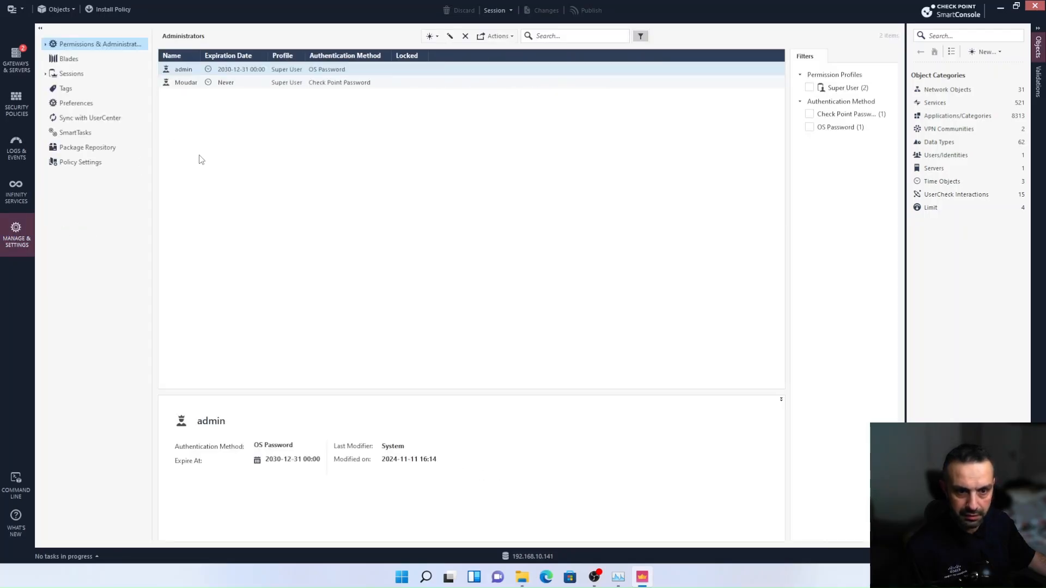
click(45, 45)
click(104, 74)
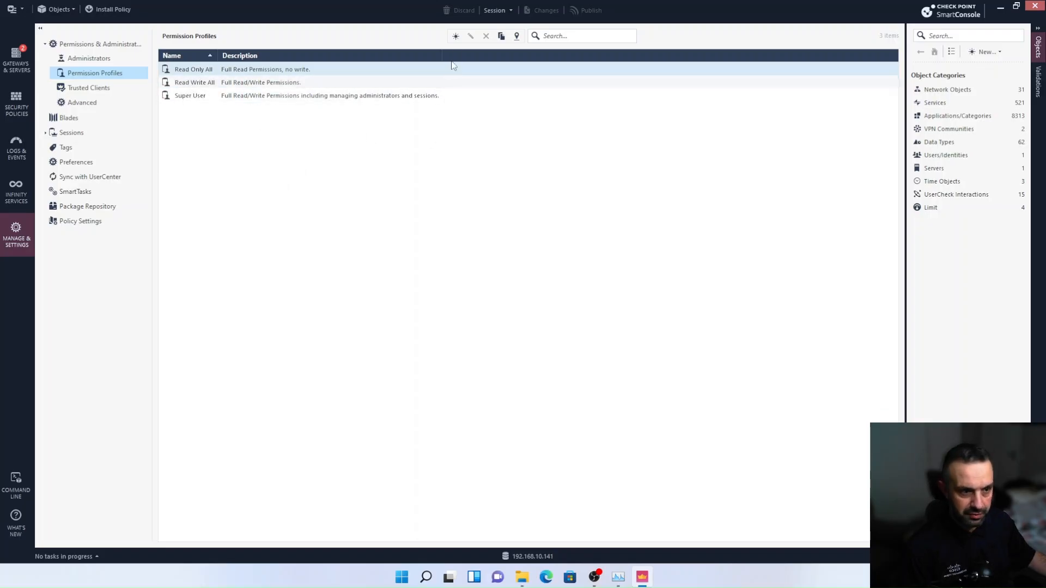
click(456, 36)
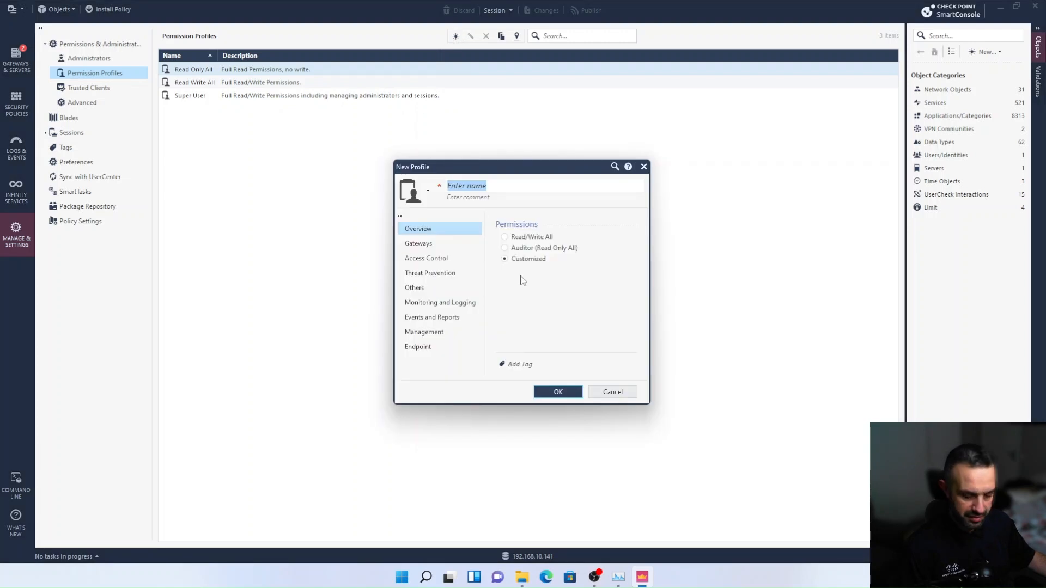
text(Moudar)
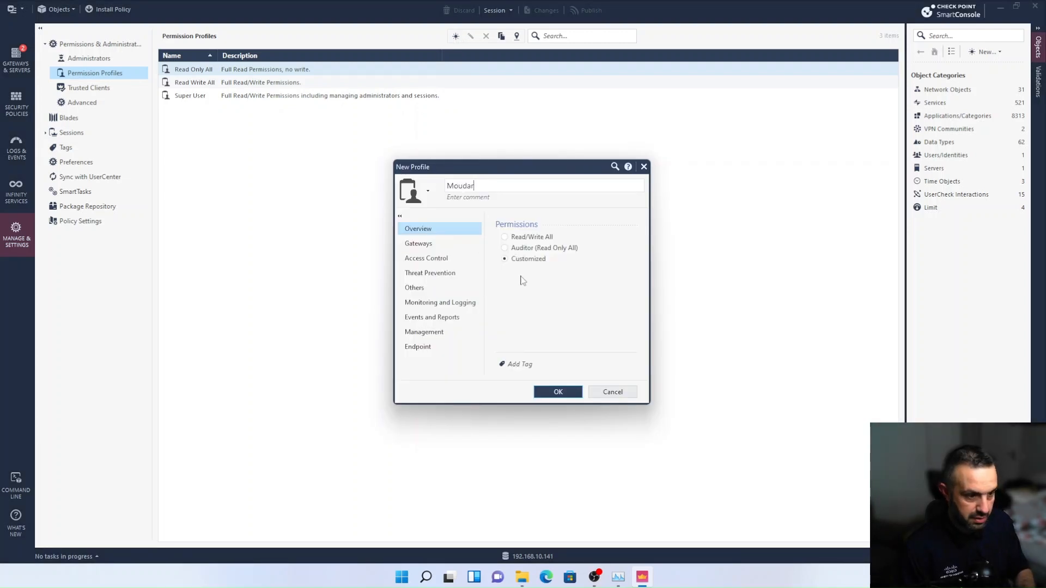
text(-pro)
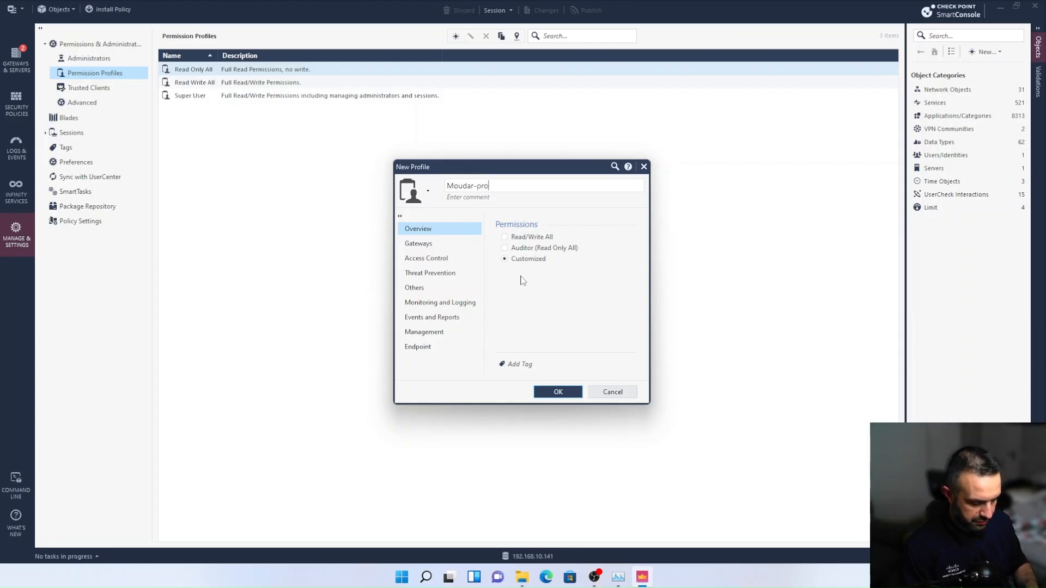
text(file)
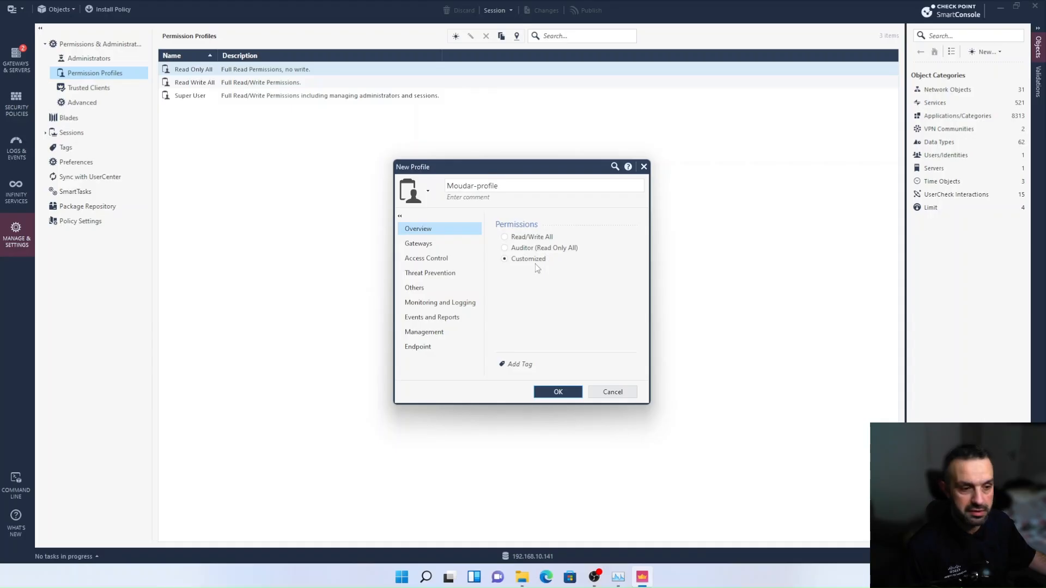
Disable Show Policy in the new profile's Access Control permissions and save the profile
click(424, 259)
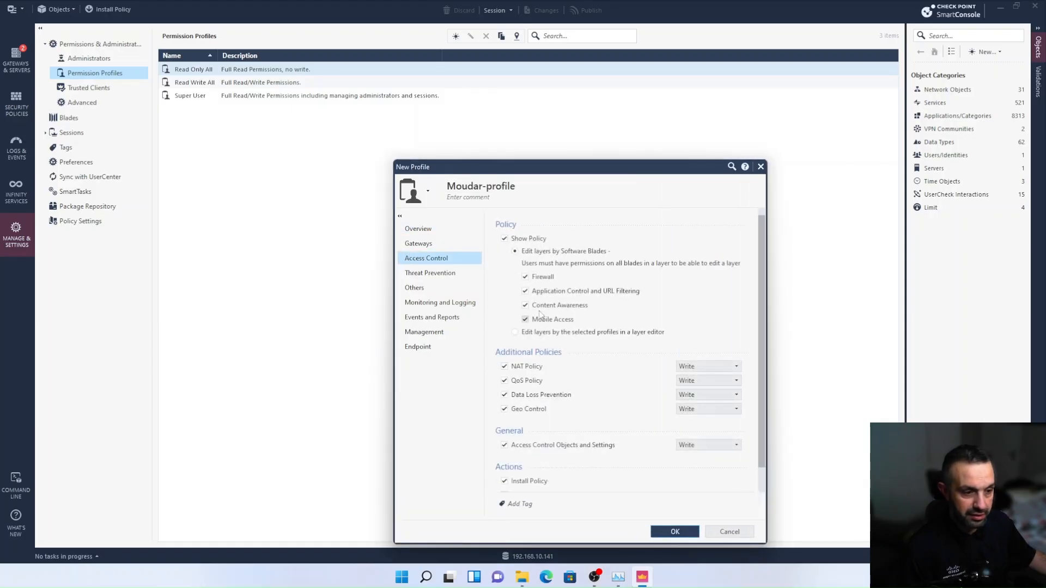
click(504, 239)
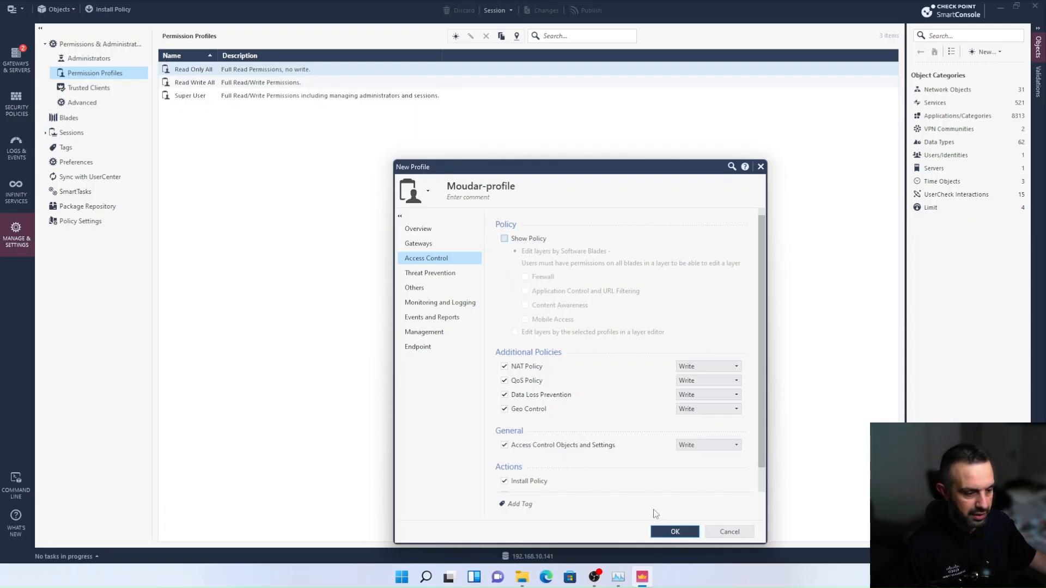
click(671, 532)
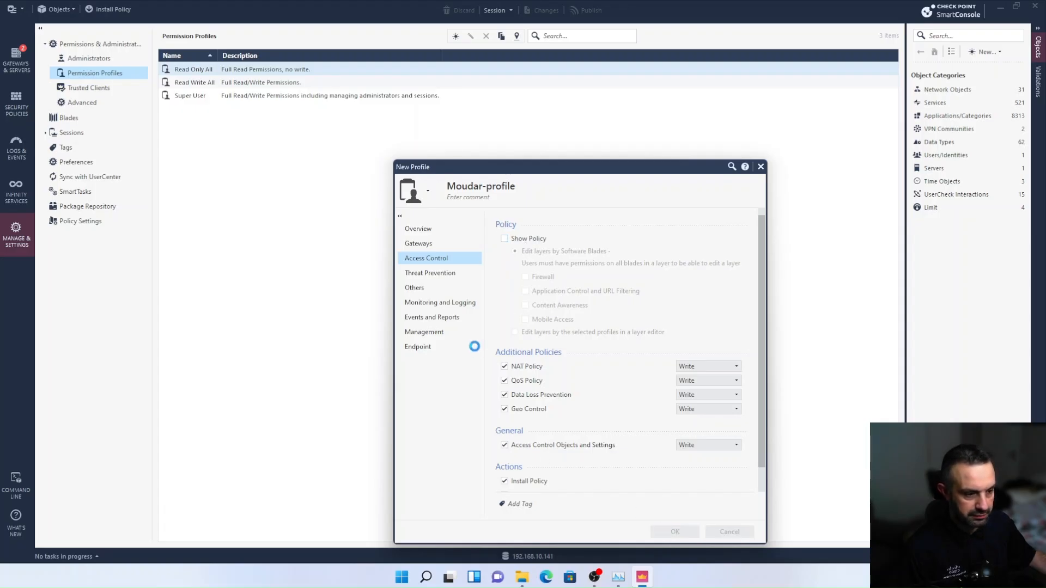
Publish the new permission profile and install the database on gw-ccb220
click(22, 10)
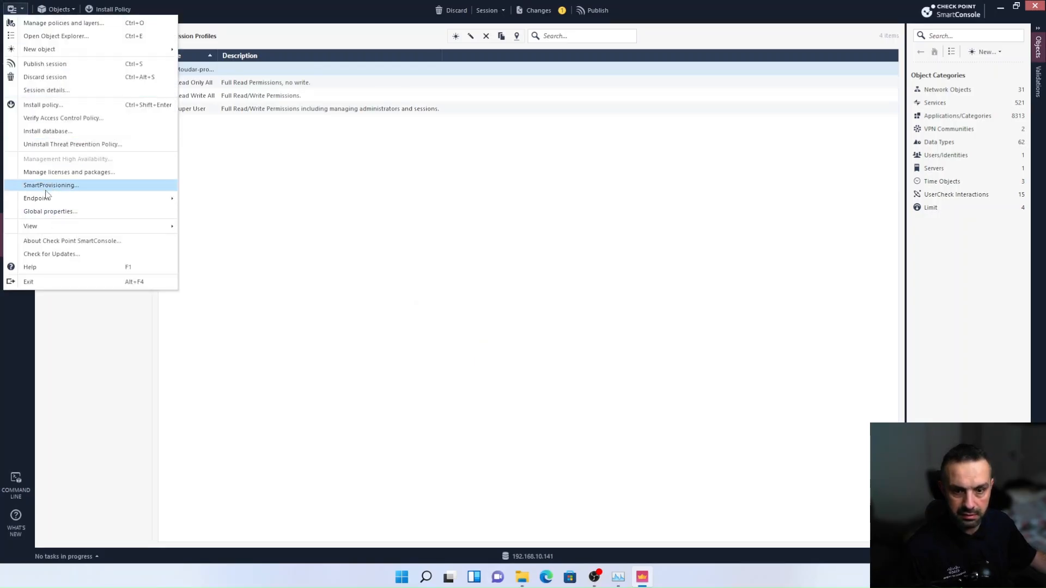
click(37, 133)
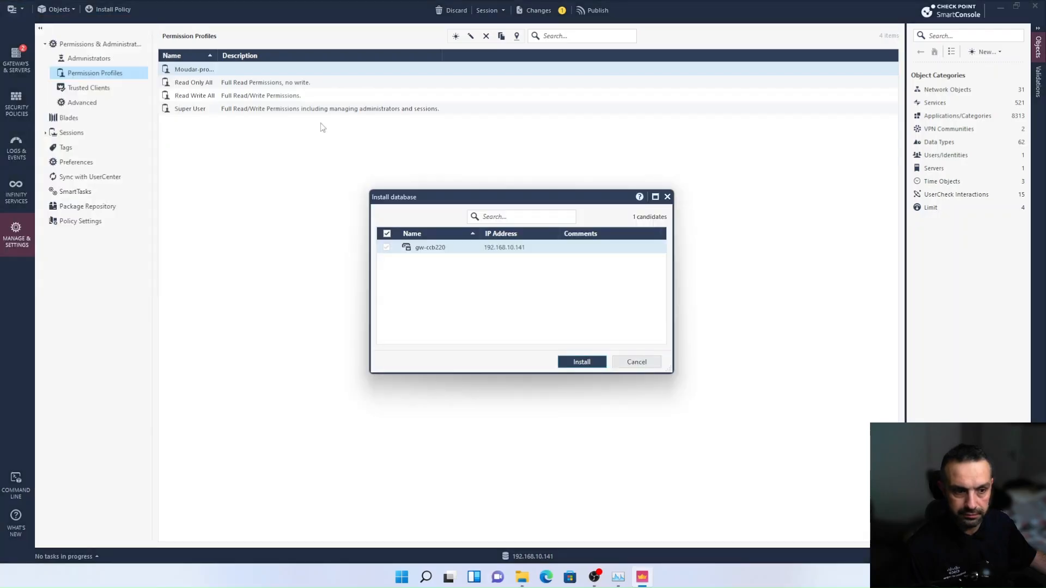
click(577, 362)
click(569, 353)
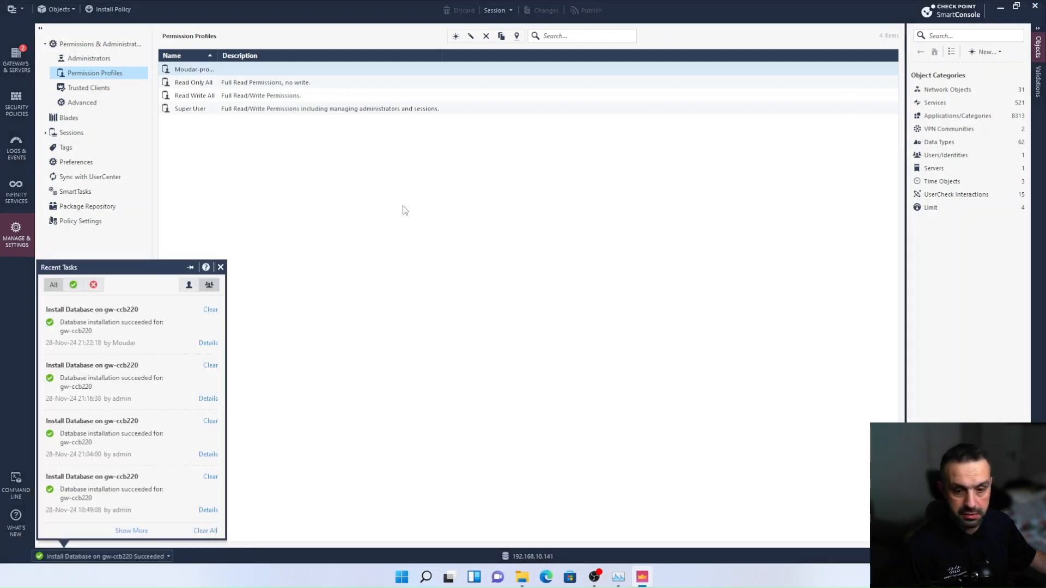
Restart SmartConsole and log in to 192.168.10.141 by username as admin, entering the account password
click(1034, 6)
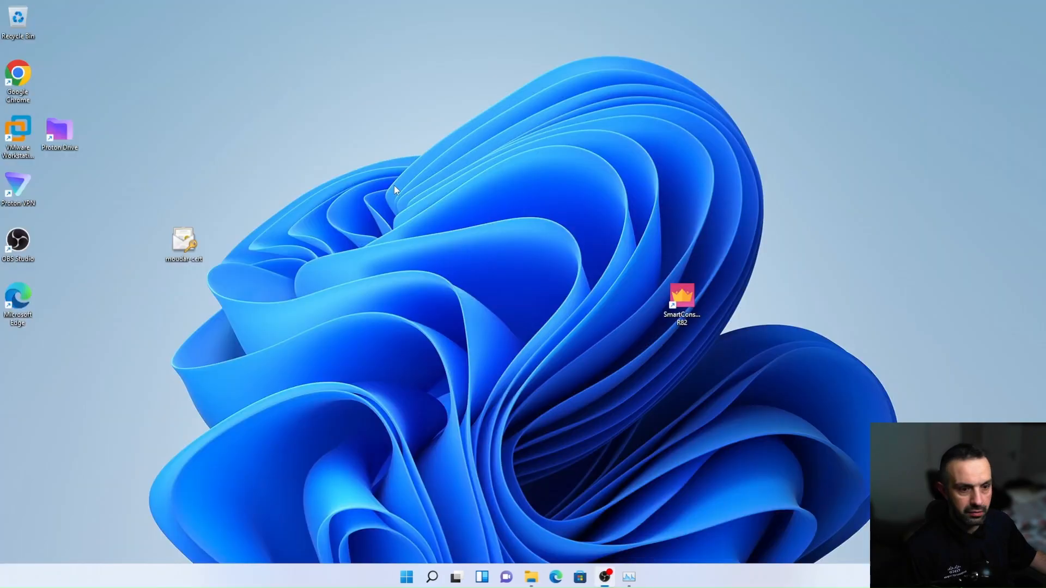
double_click(685, 308)
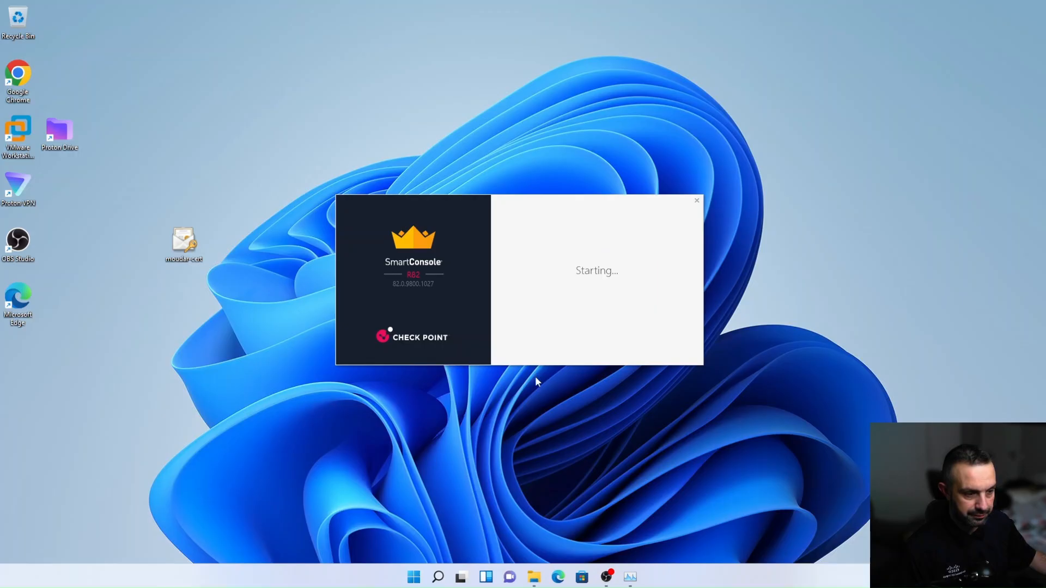
click(517, 226)
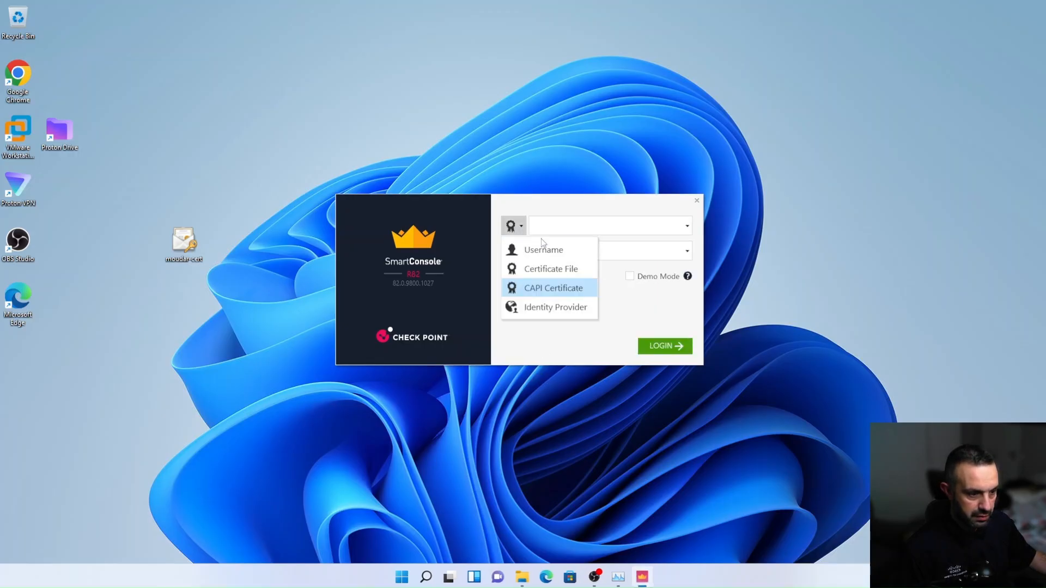
click(546, 244)
click(547, 228)
text(admin)
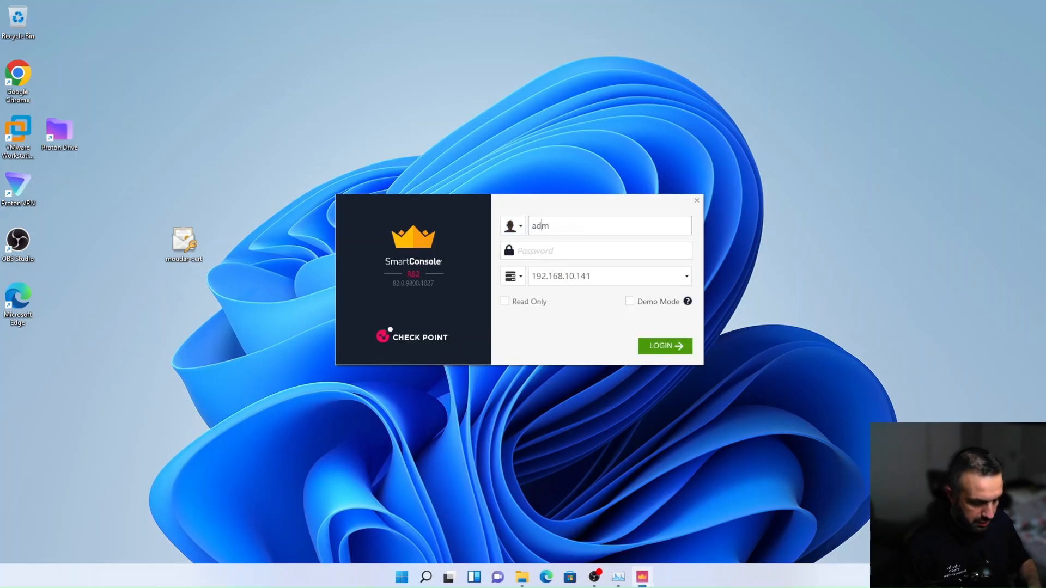
key(Tab)
text(*******)
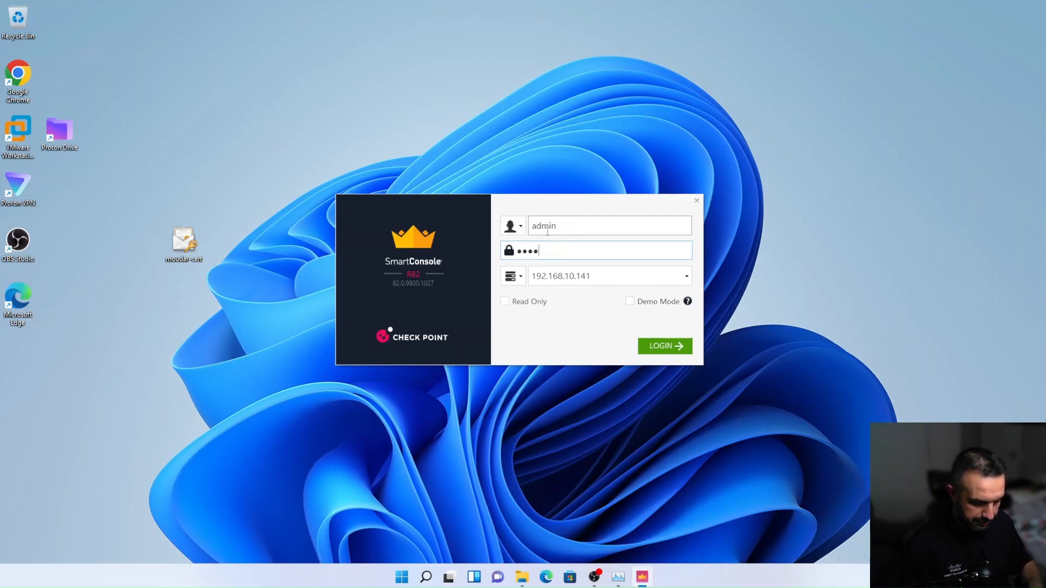
text(*)
click(648, 344)
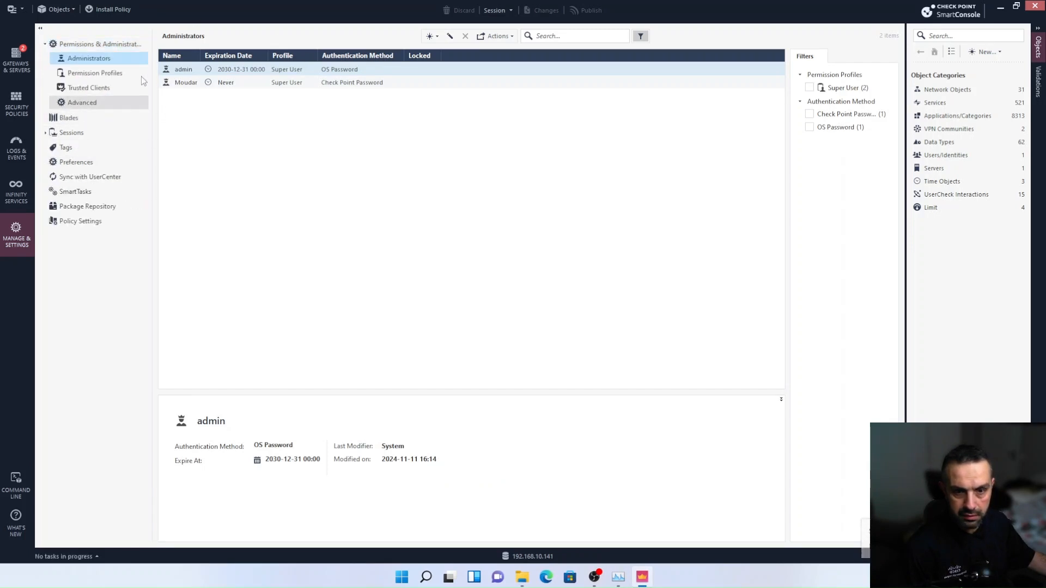
Assign the custom "-profile" permission profile to the certificate-based administrator and save the administrator
click(186, 83)
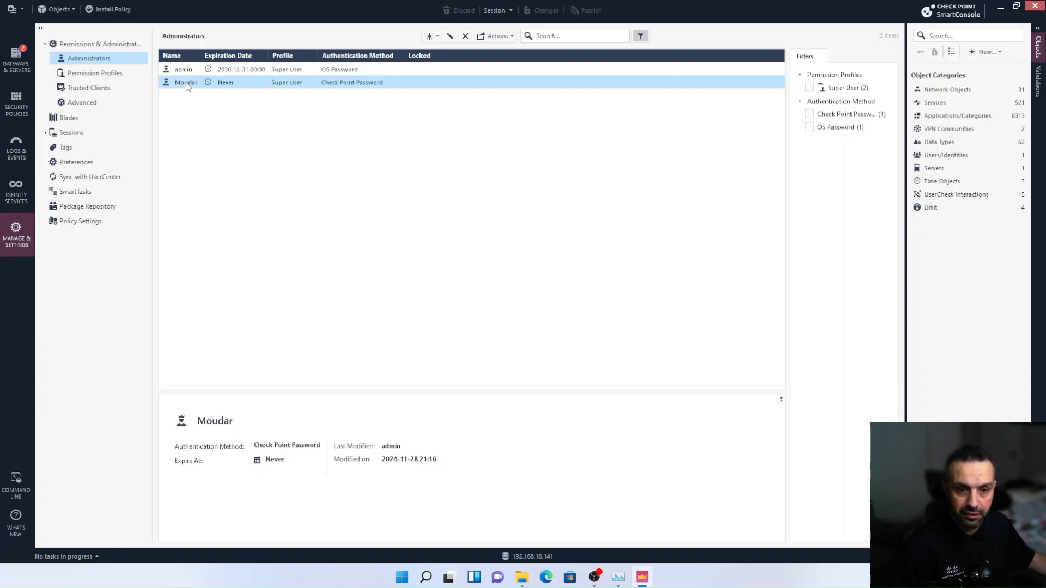
double_click(187, 83)
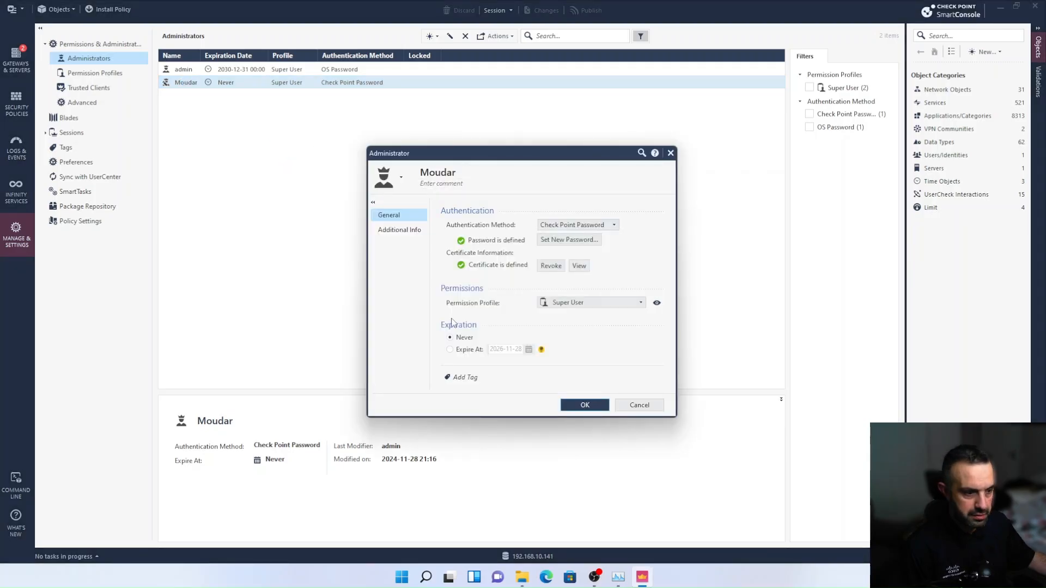
click(569, 304)
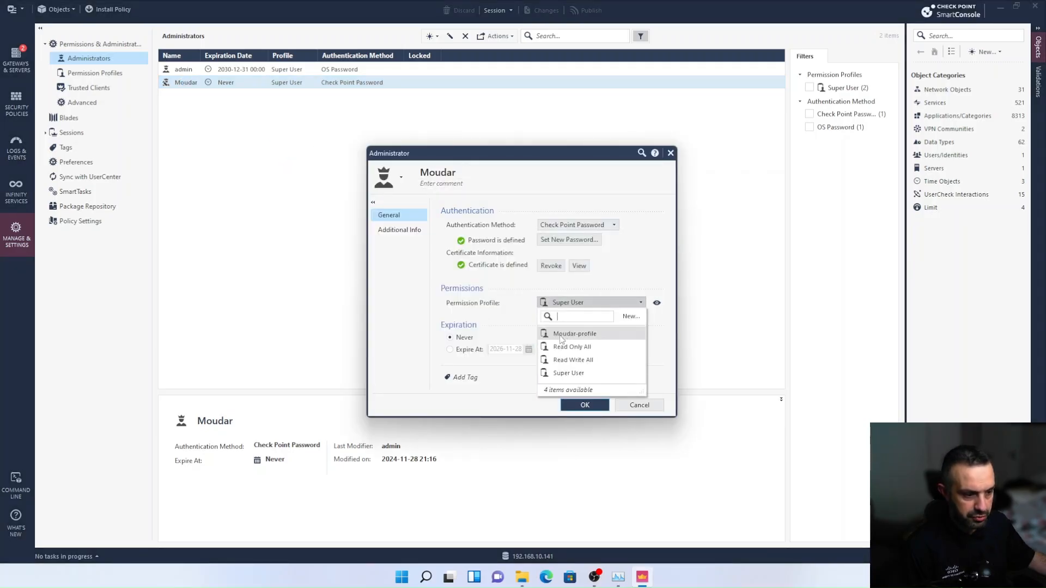
click(579, 333)
click(582, 405)
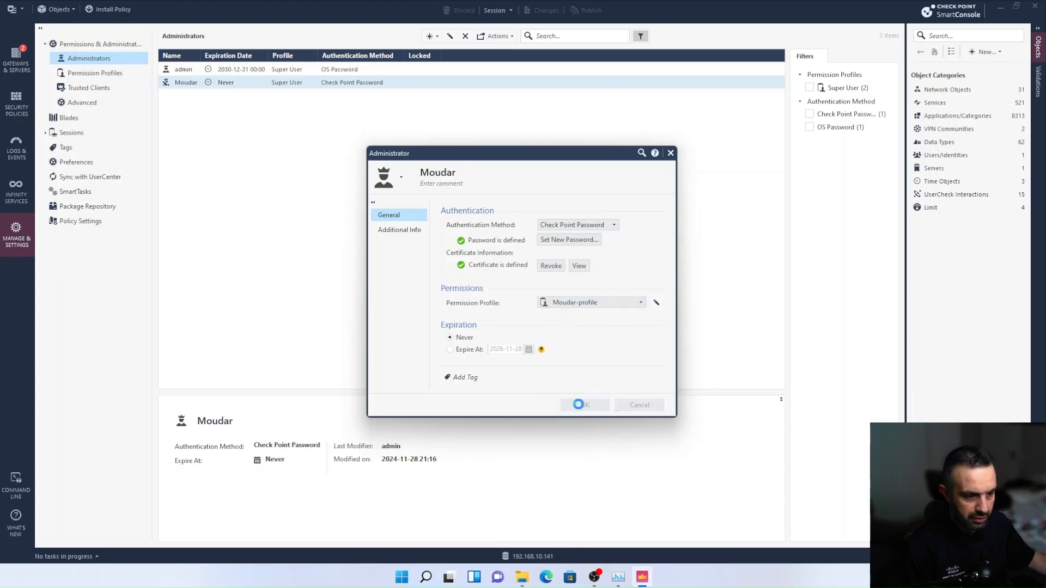
Publish the administrator's profile change, install the database on gw-ccb220, and dismiss the recent tasks list
click(16, 11)
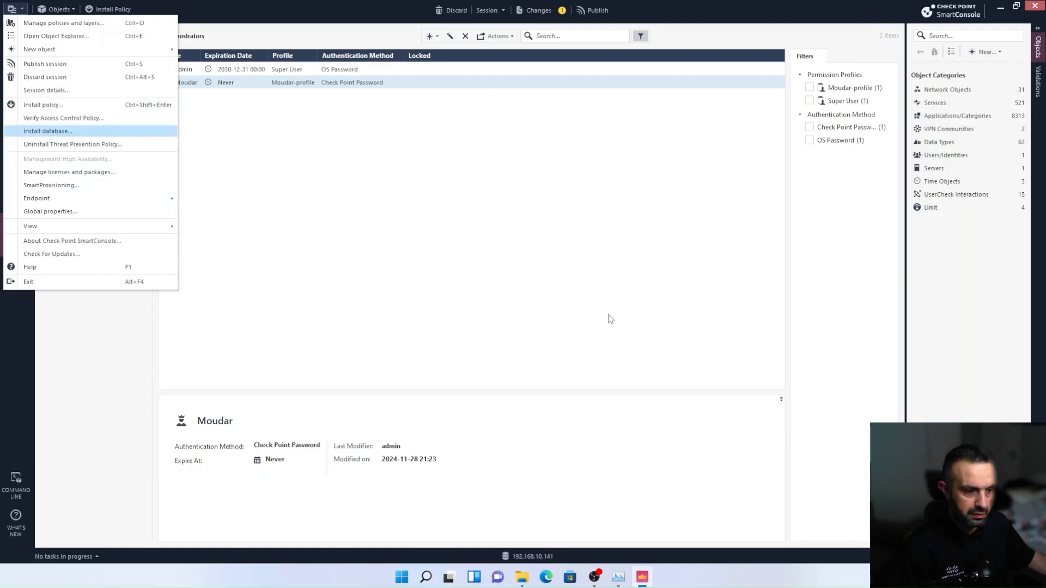
click(92, 132)
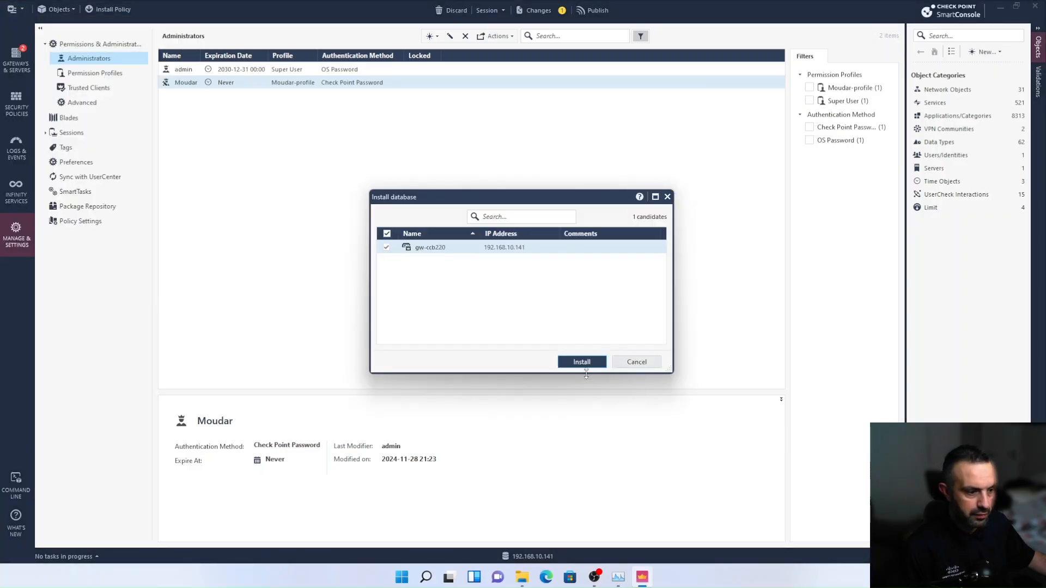
click(587, 361)
click(571, 352)
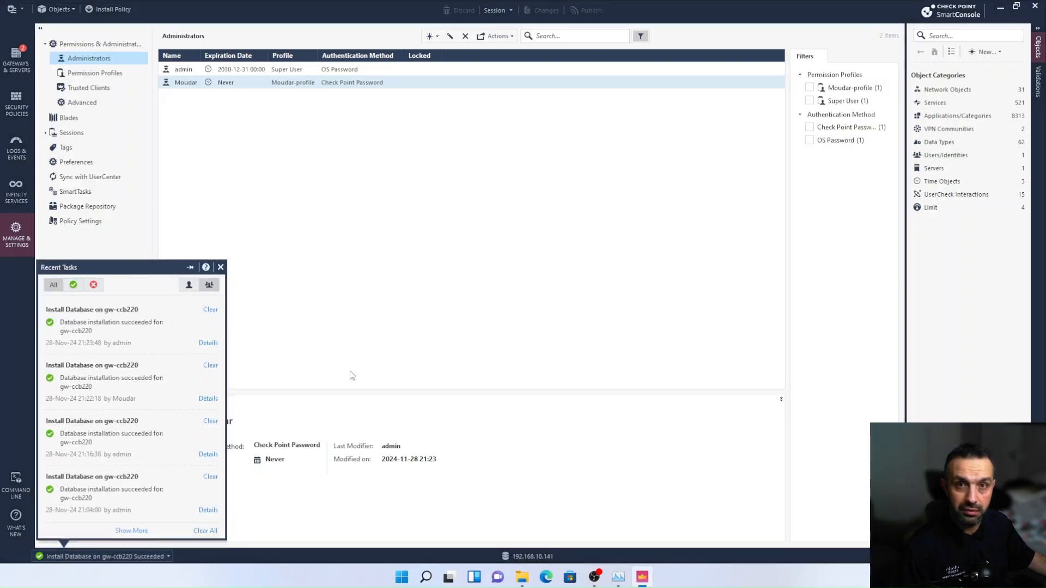
click(220, 267)
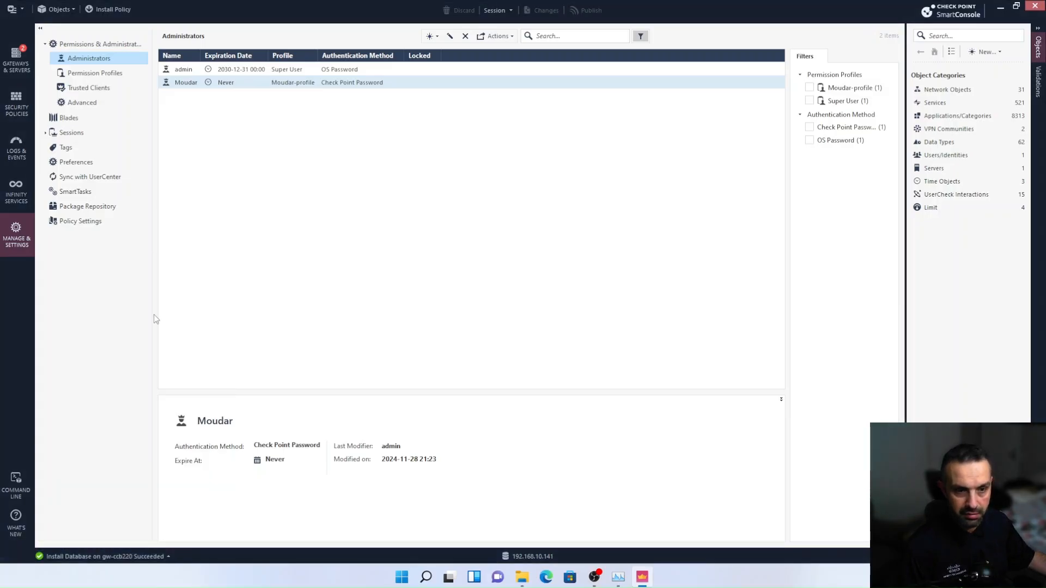
Restart SmartConsole and log in to 192.168.10.141 with the administrator's CAPI certificate
click(1035, 6)
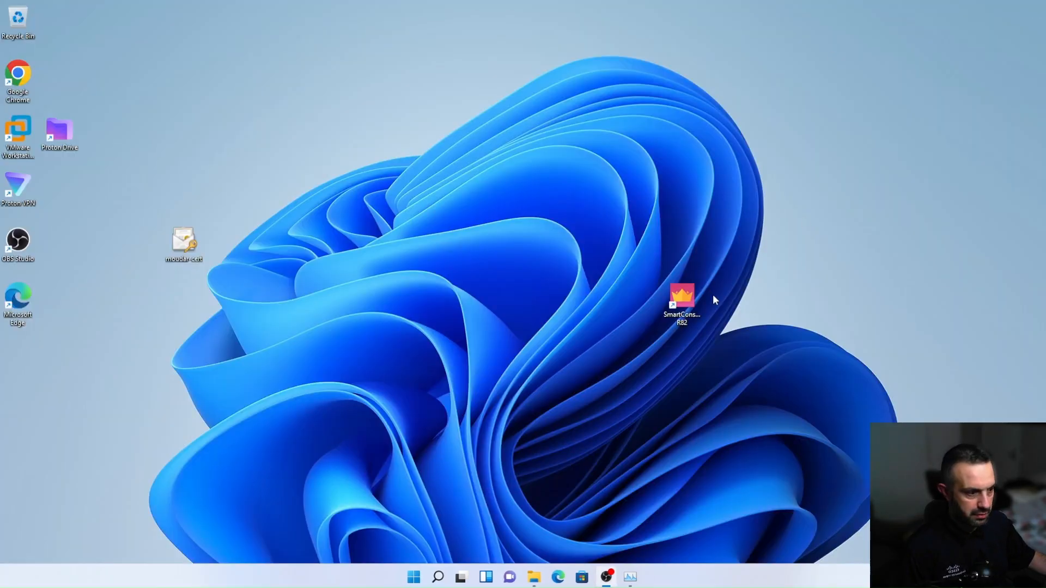
double_click(688, 308)
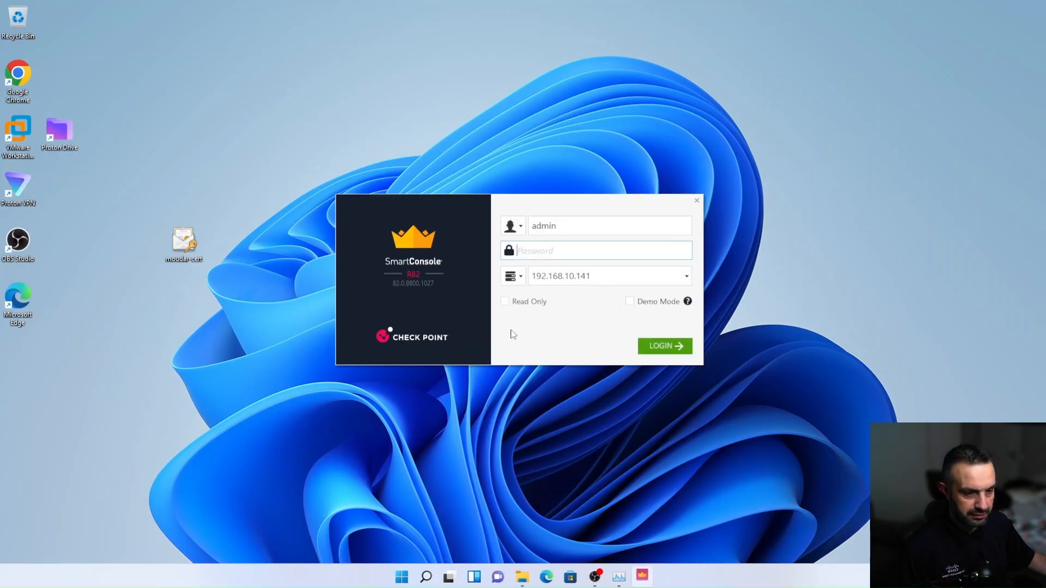
click(525, 231)
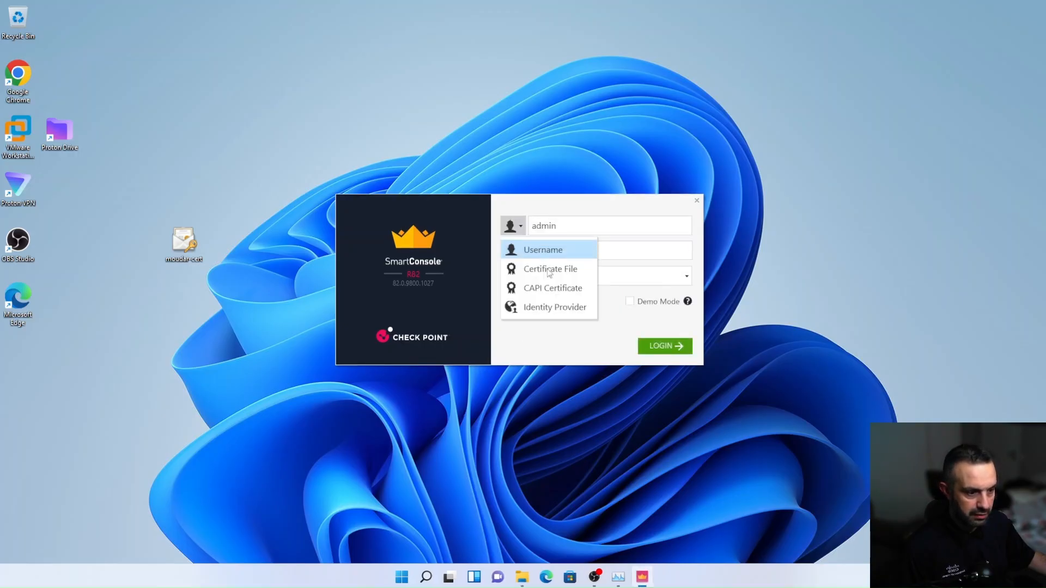
click(550, 279)
click(569, 225)
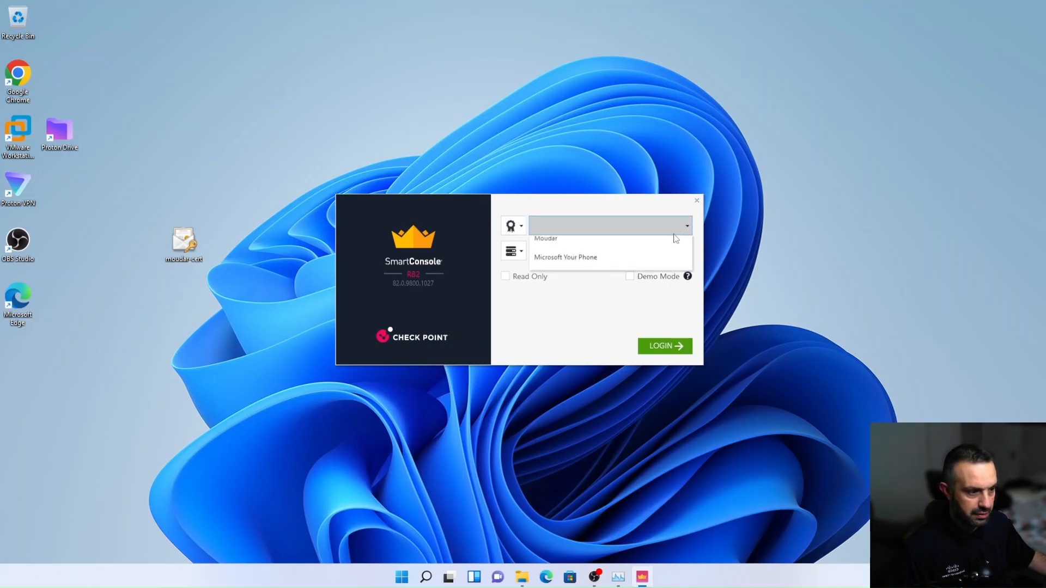
click(573, 270)
click(665, 347)
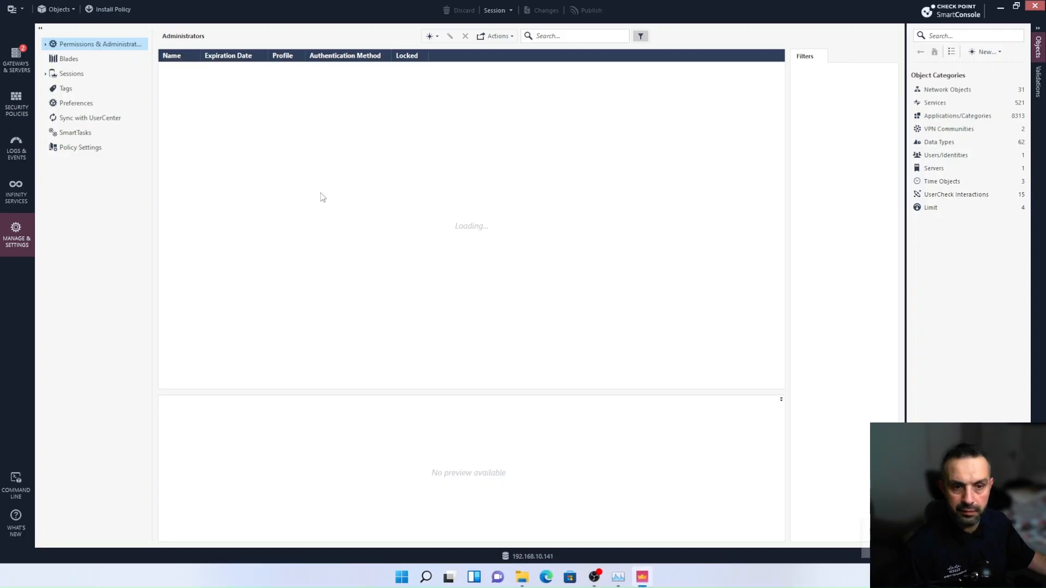
Check the restricted profile's access by examining the Access Control policies, the NAT rules, and the Permissions & Administrators settings
click(15, 109)
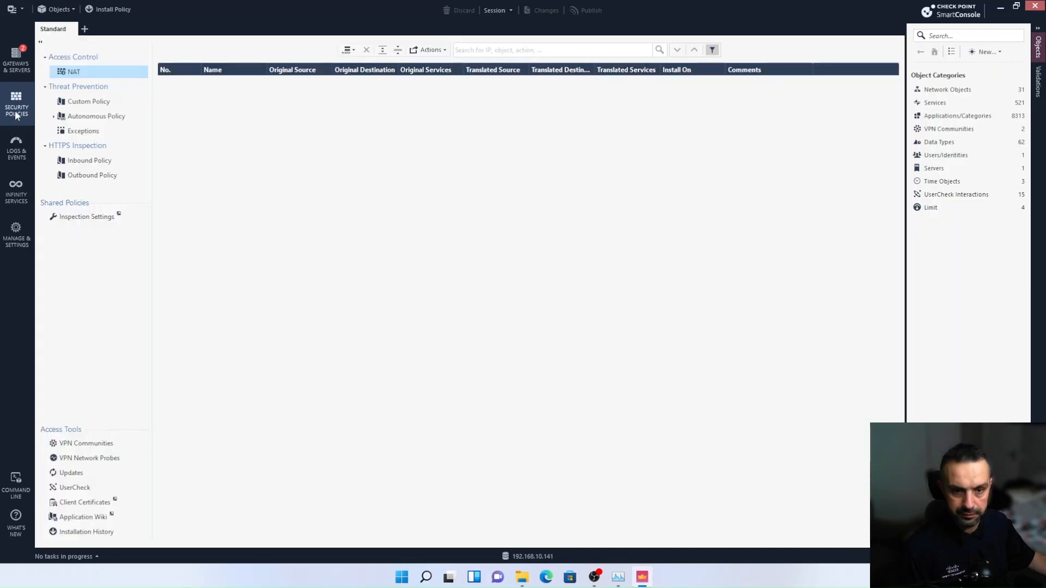
click(73, 74)
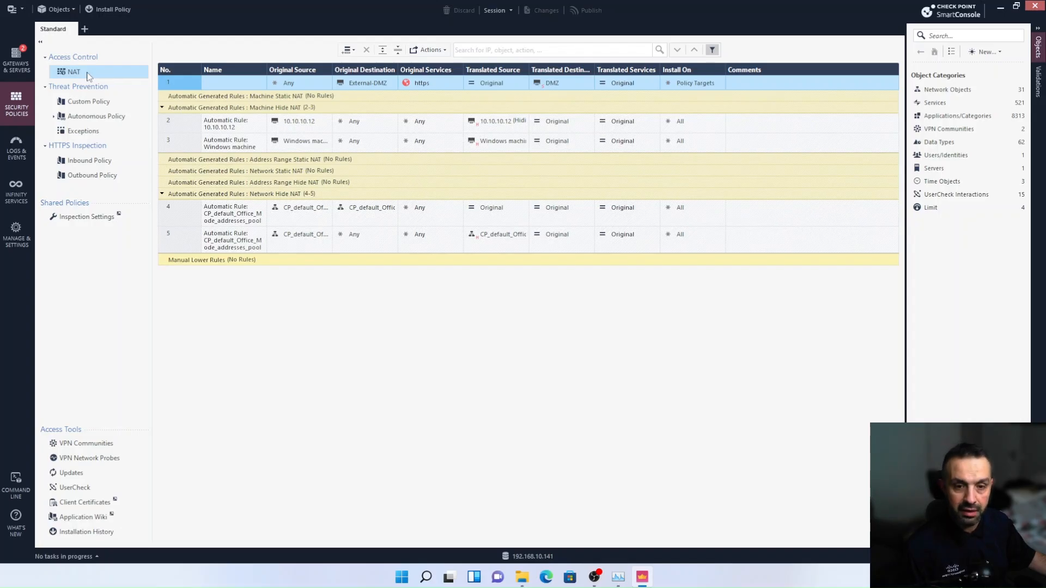
click(15, 234)
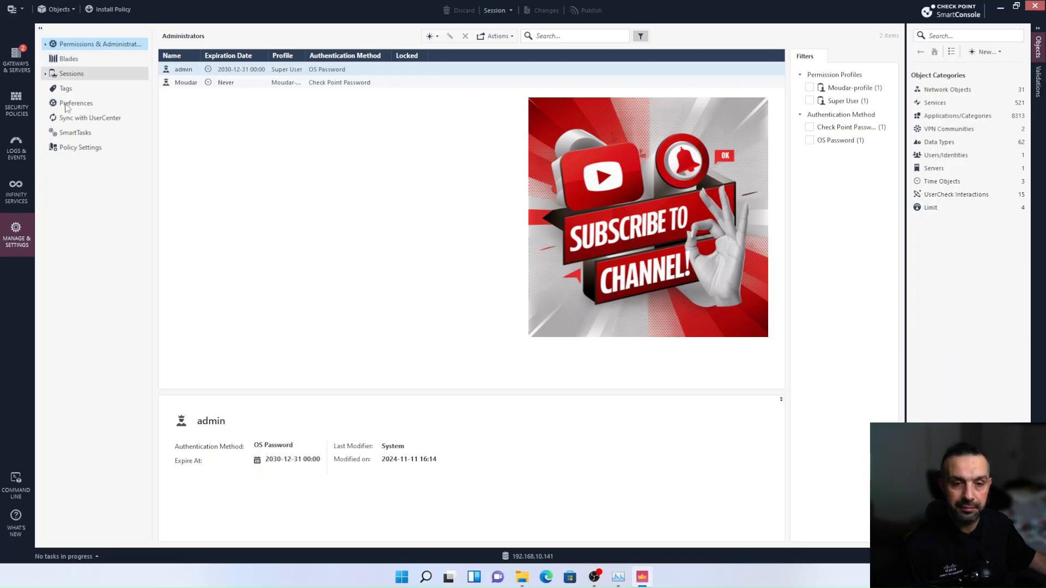
click(45, 44)
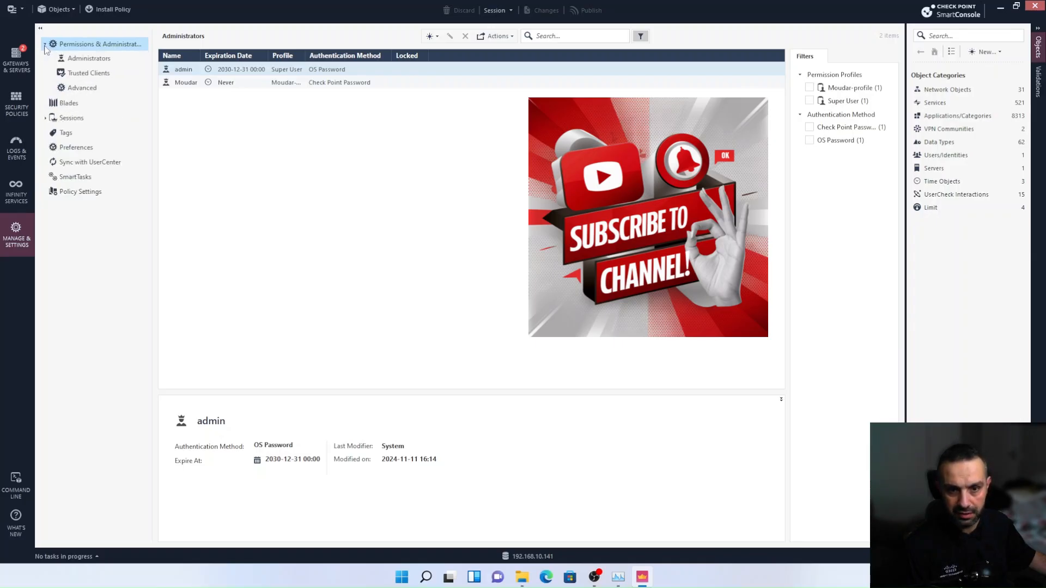